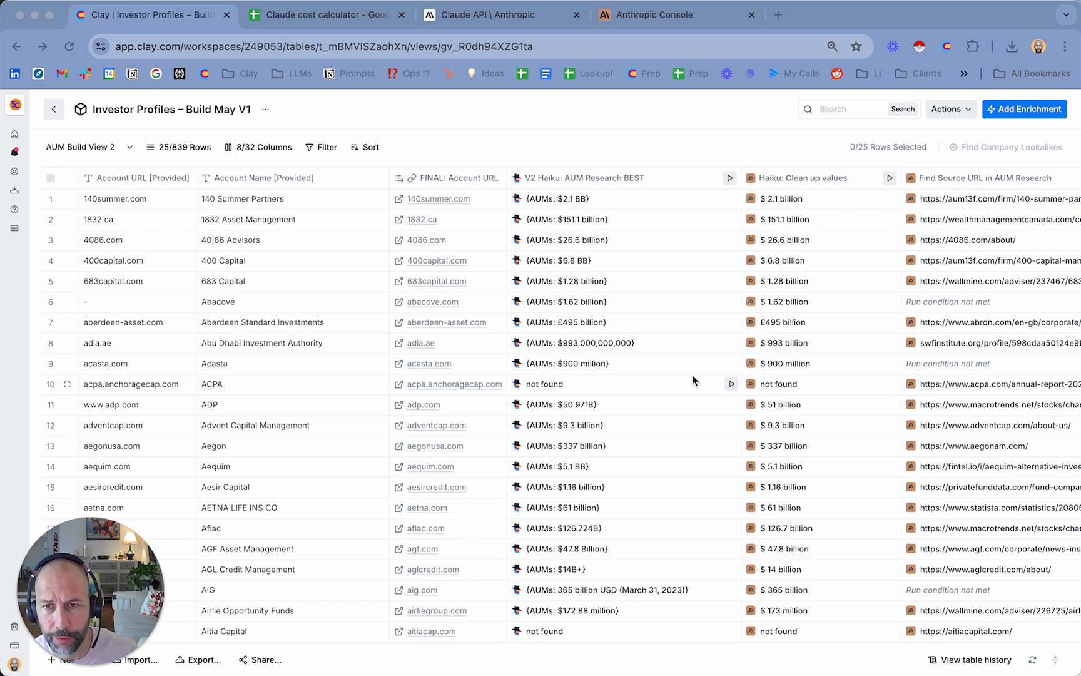
left_click(643, 133)
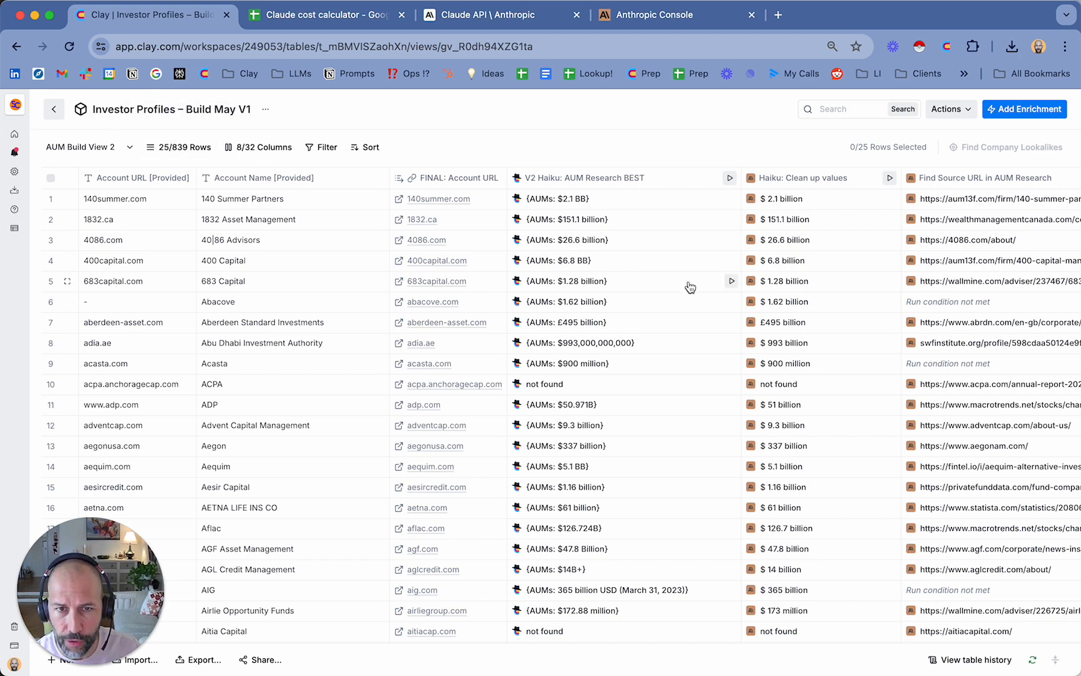
scroll(705, 302, "right", 5)
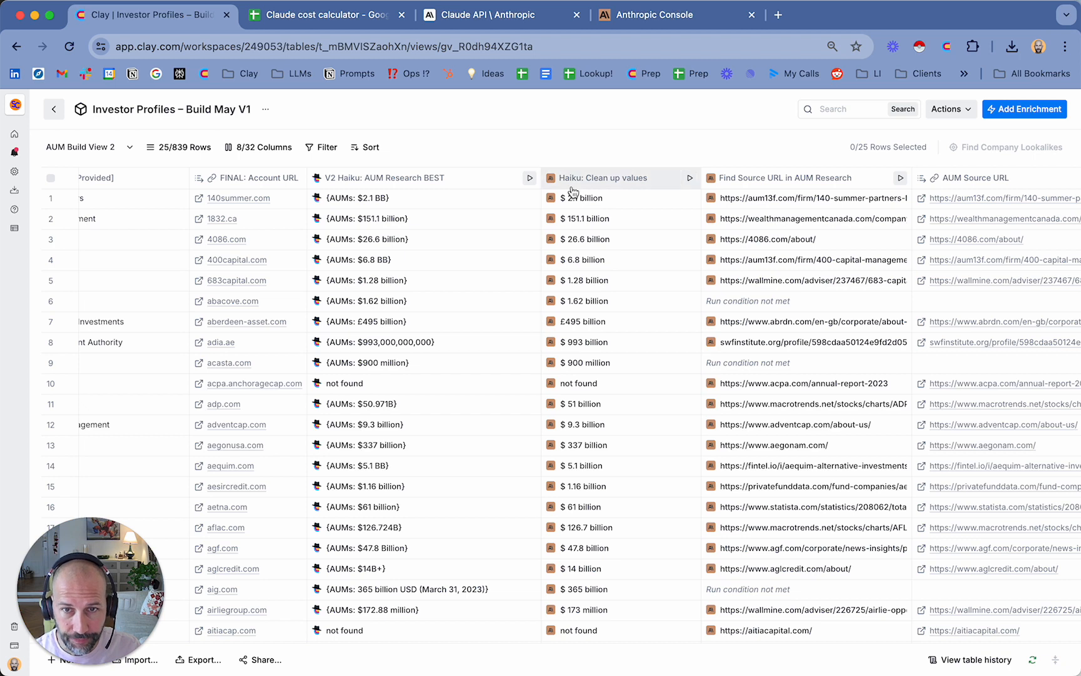
scroll(551, 188, "left", 2)
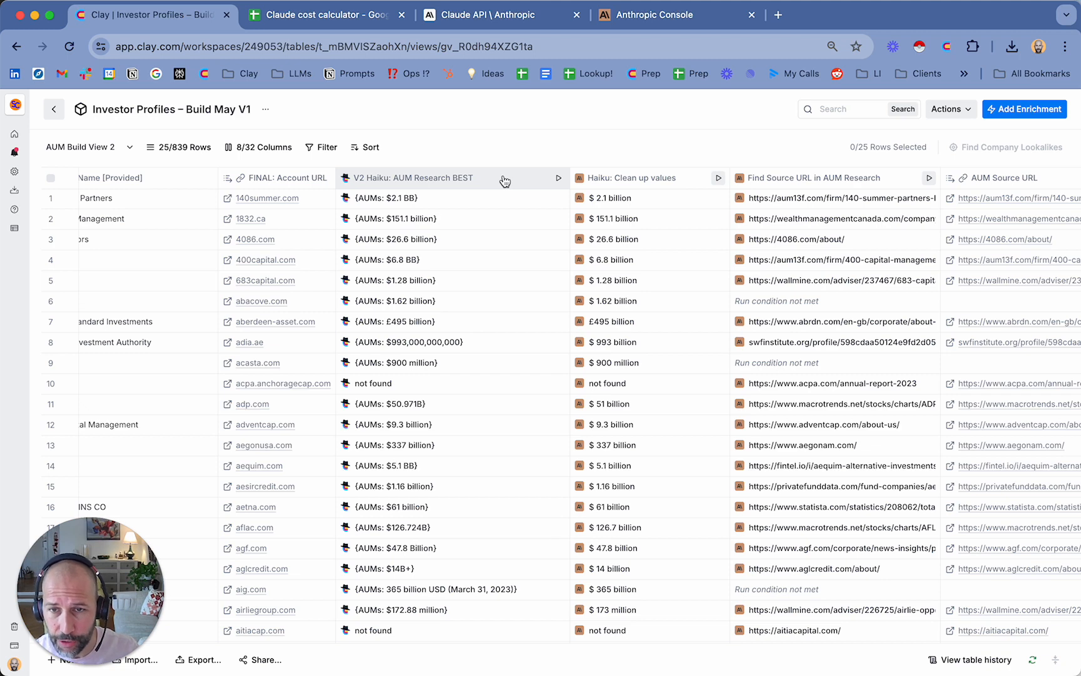
scroll(505, 183, "down", 1)
scroll(505, 185, "up", 1)
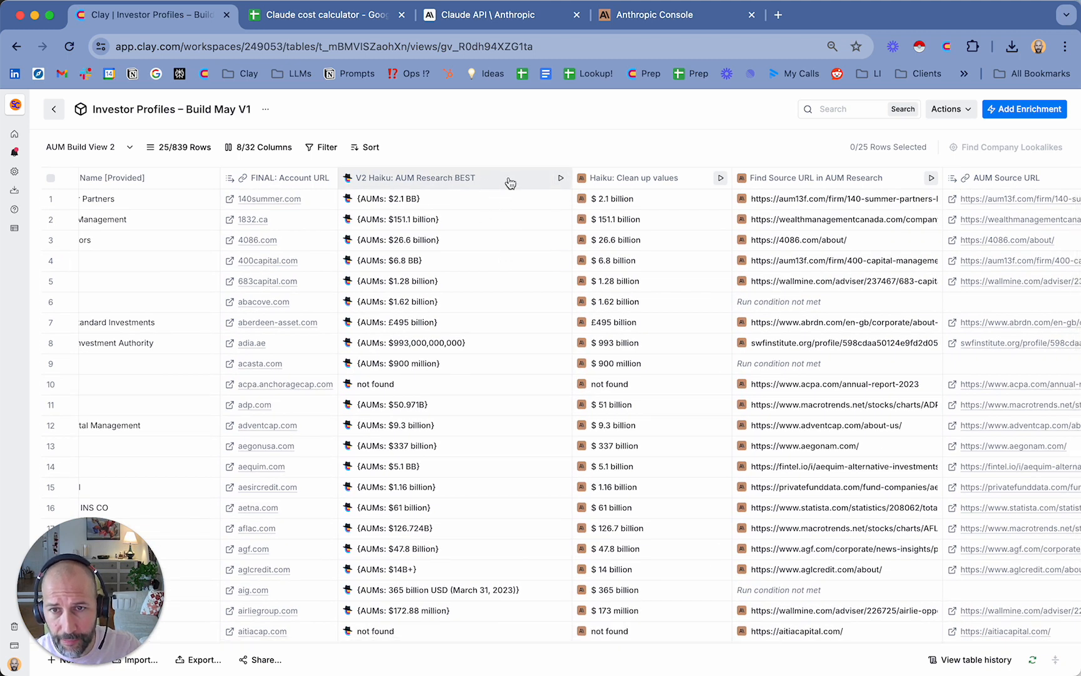
Add Total Cost To AIProvider as a new column from the first row's V2 Haiku: AUM Research BEST cell details
left_click(482, 209)
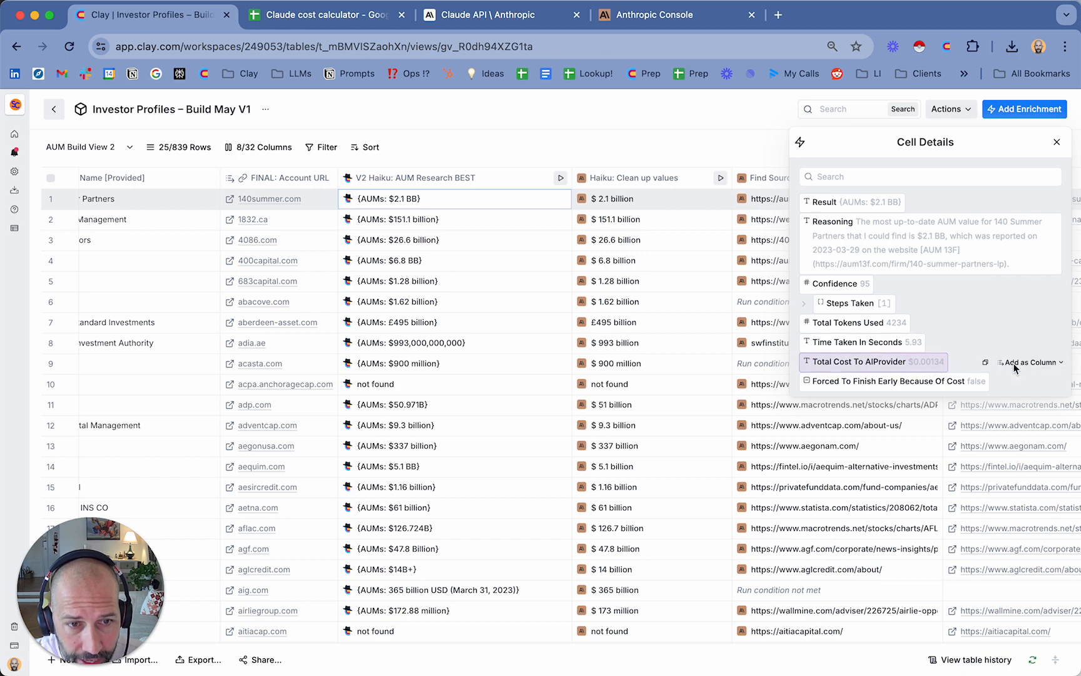
left_click(1015, 363)
triple_click(960, 404)
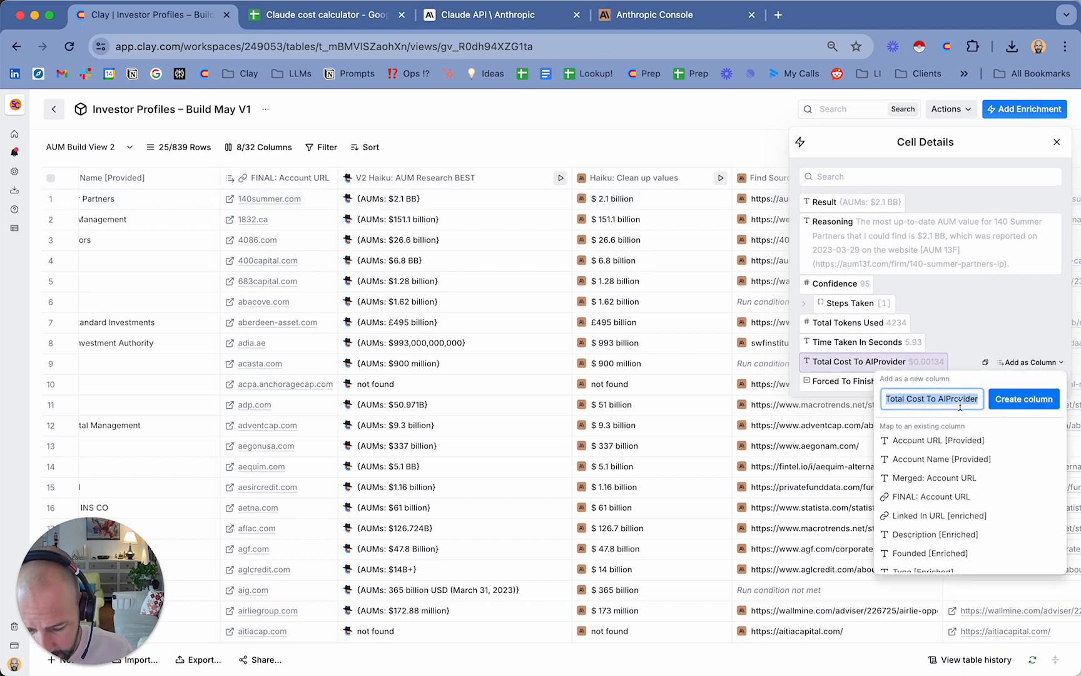
left_click(1028, 398)
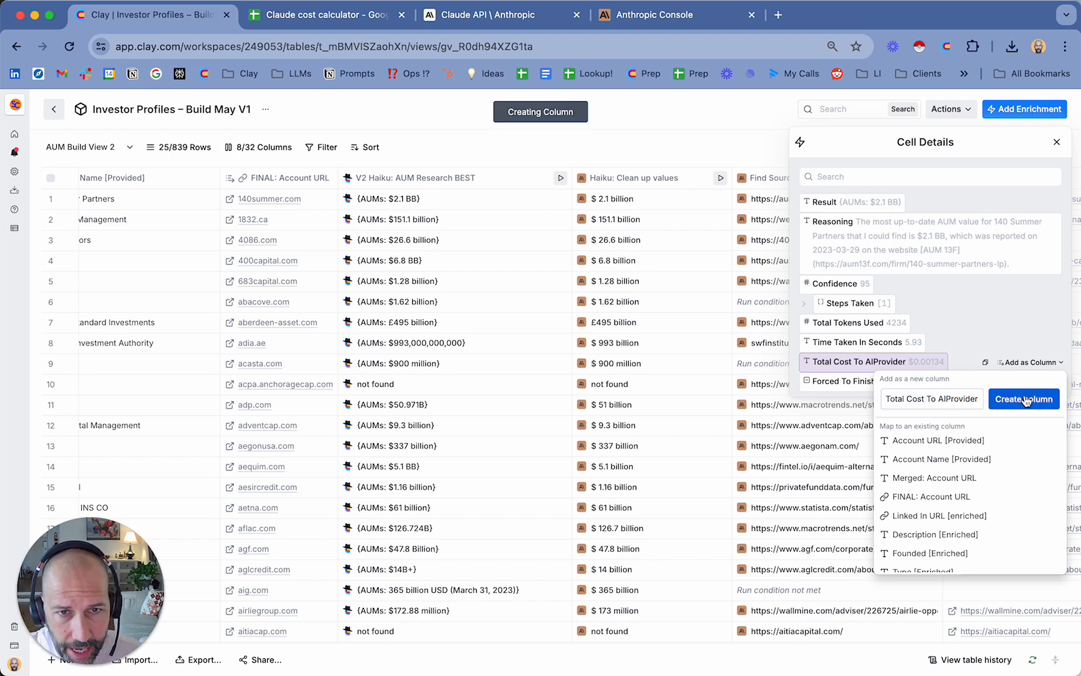
left_click(1057, 142)
Add Input Tokens and Output Tokens as new columns from the first row's Haiku: Clean up values cell details
scroll(890, 233, "right", 5)
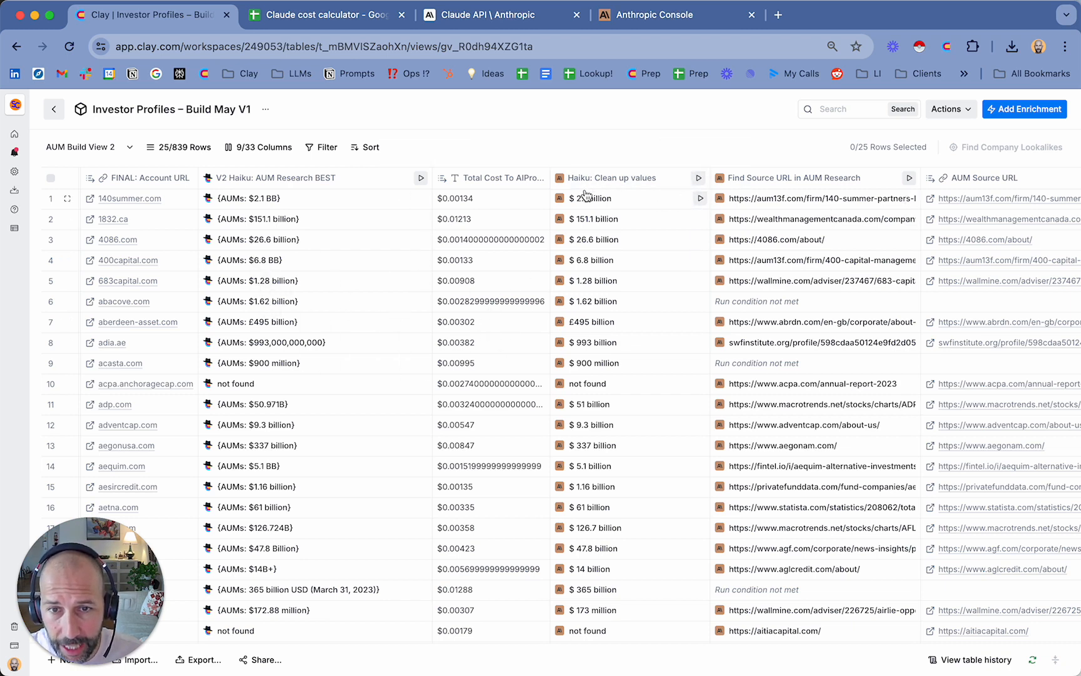
left_click(620, 198)
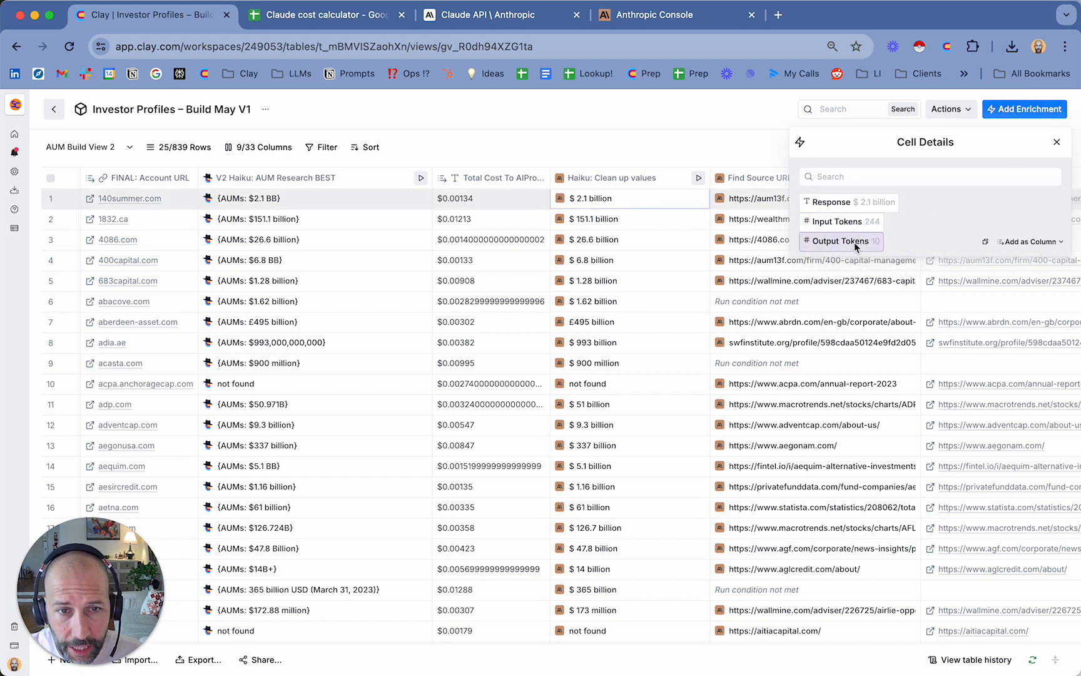
left_click(1029, 222)
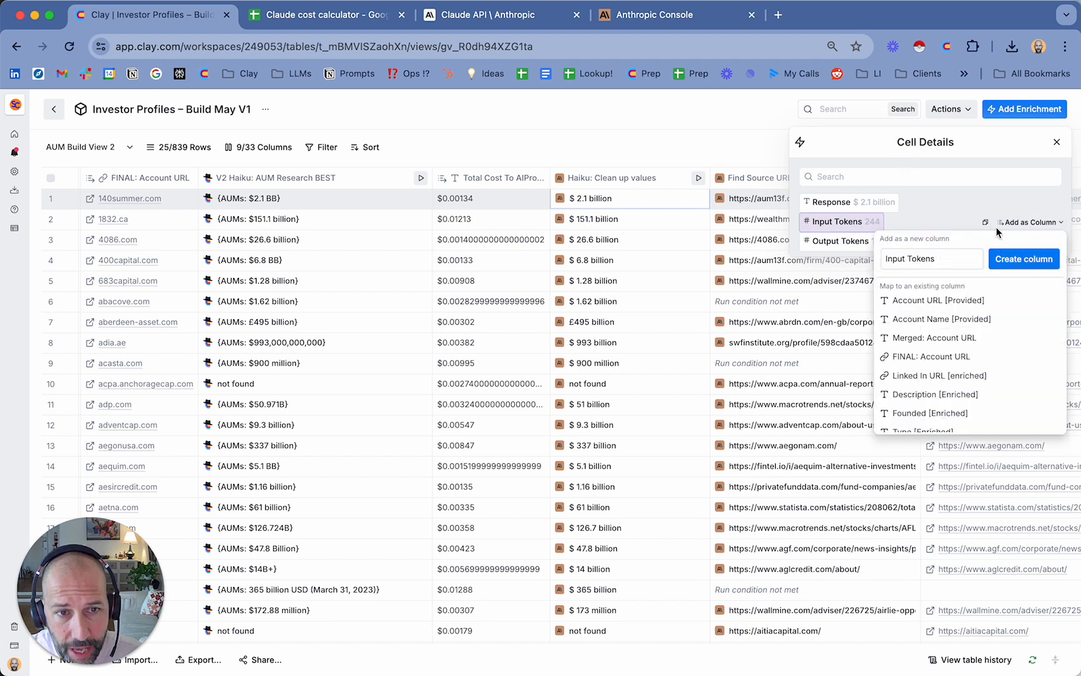
left_click(1006, 260)
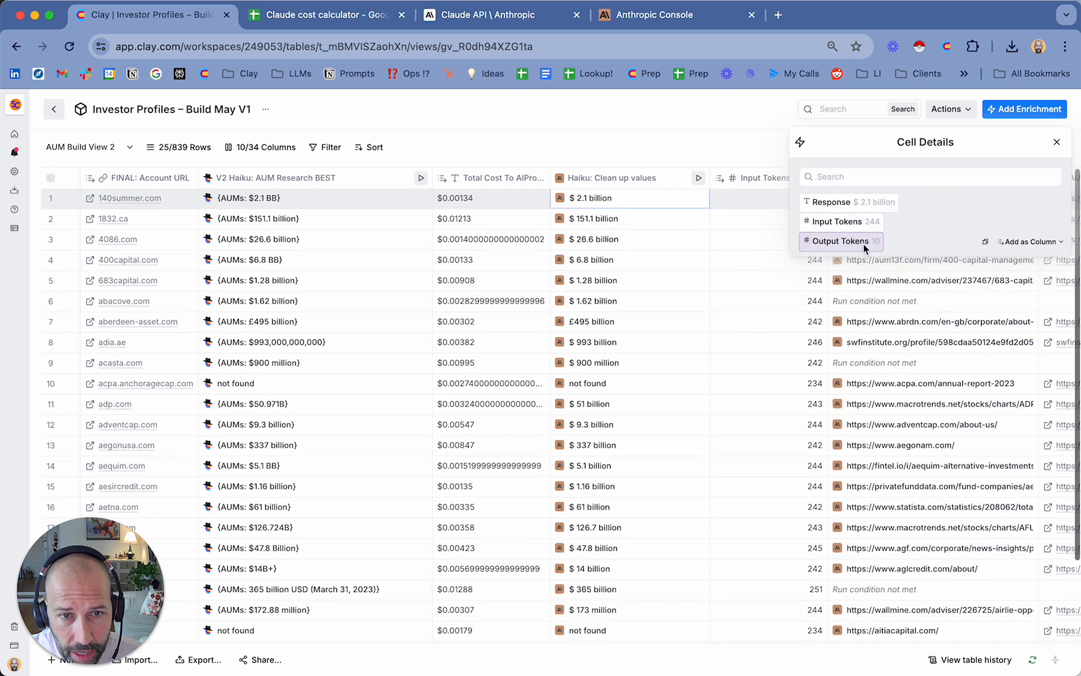
left_click(1032, 242)
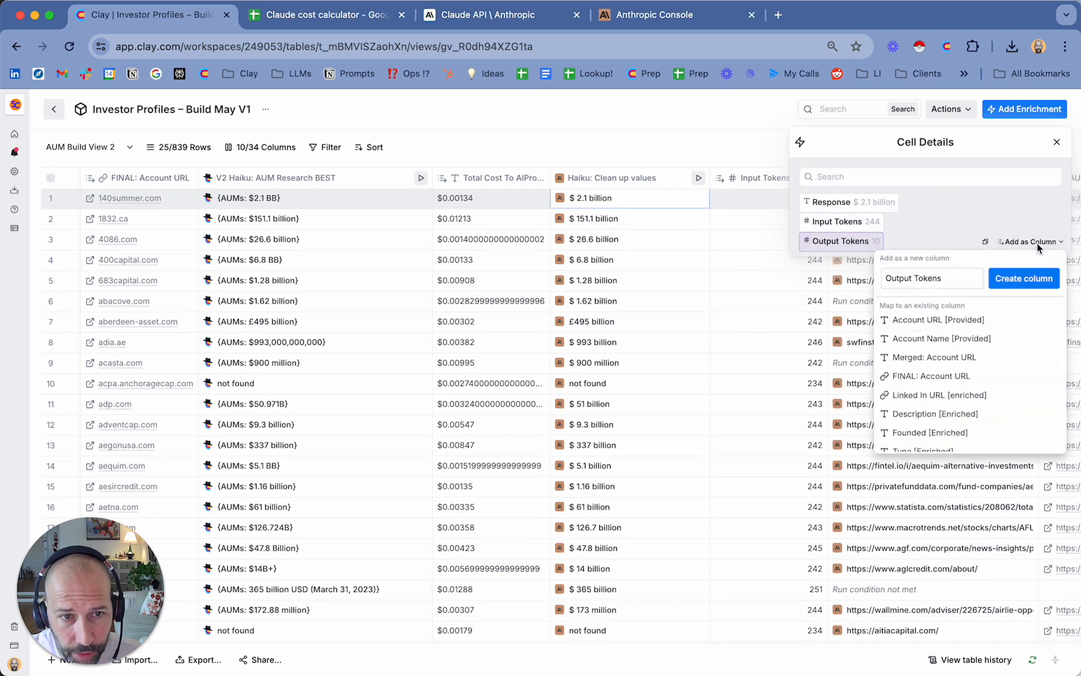
left_click(1008, 283)
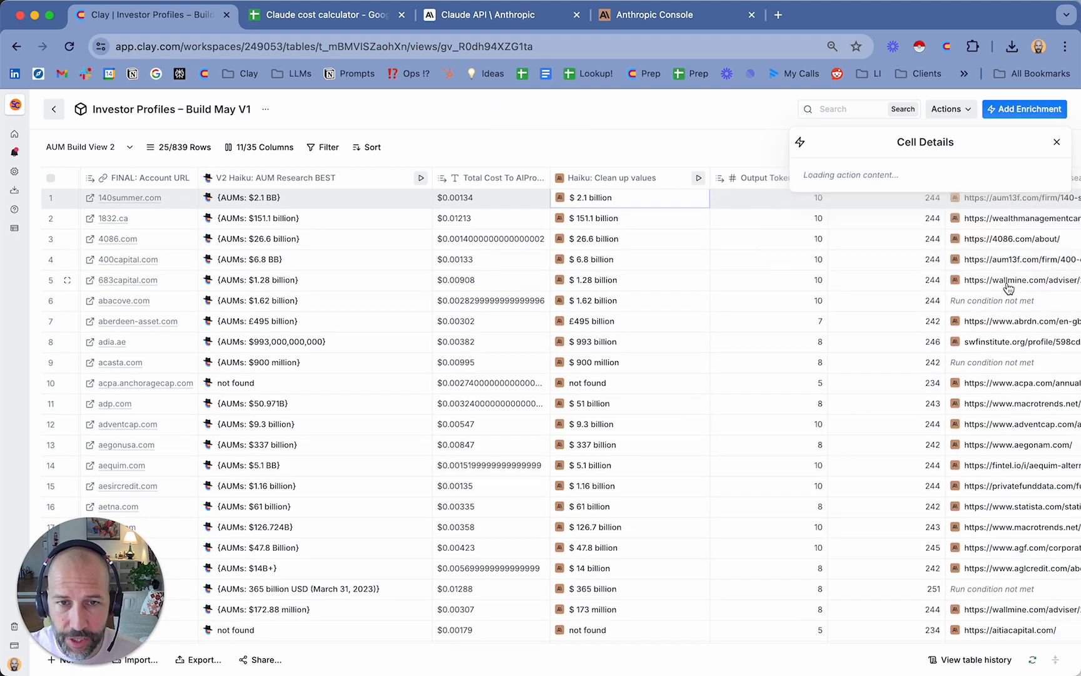
left_click(1059, 145)
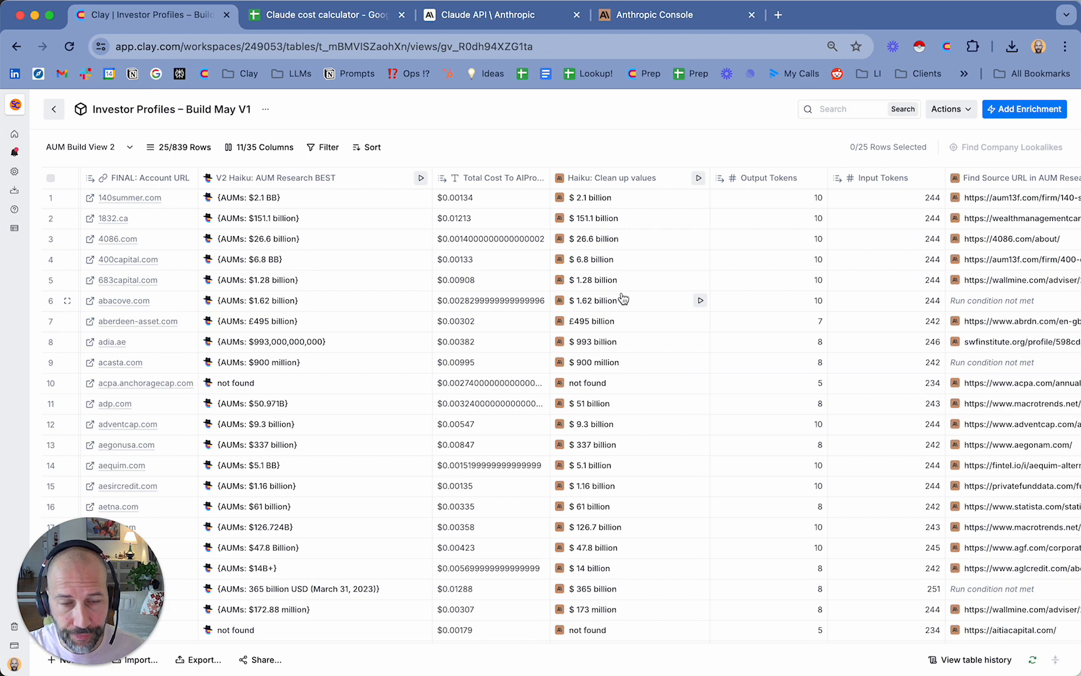
Add Input Tokens (1) and Output Tokens (1) columns from the first row's Find Source URL in AUM Research cell details
scroll(667, 284, "right", 5)
left_click(846, 187)
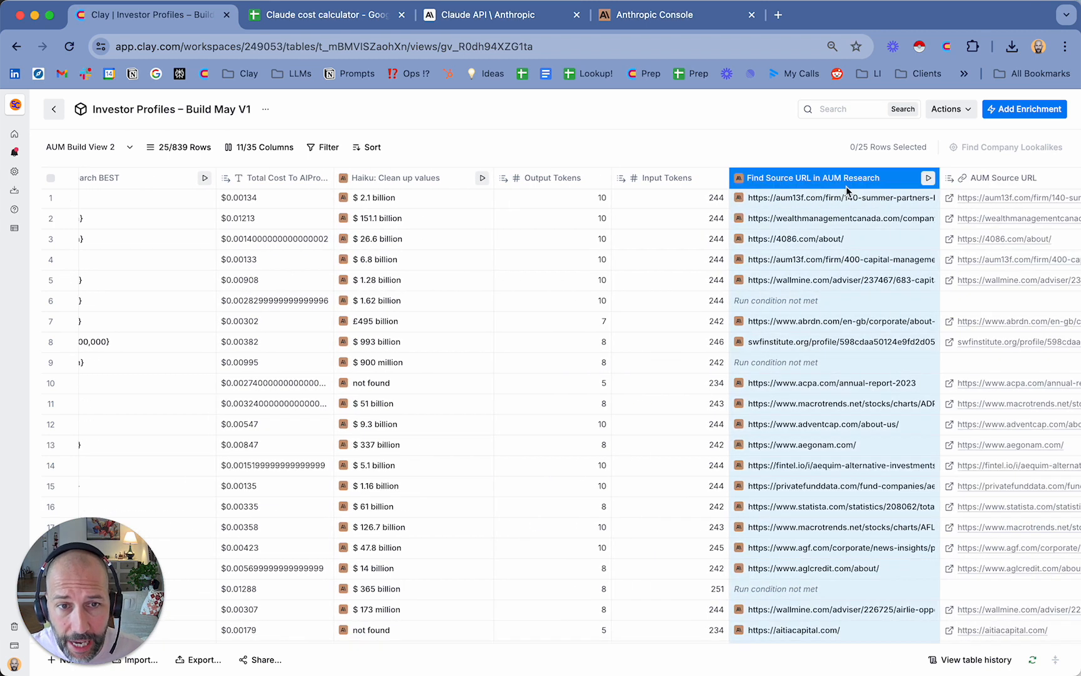
scroll(846, 190, "right", 3)
left_click(655, 119)
left_click(677, 199)
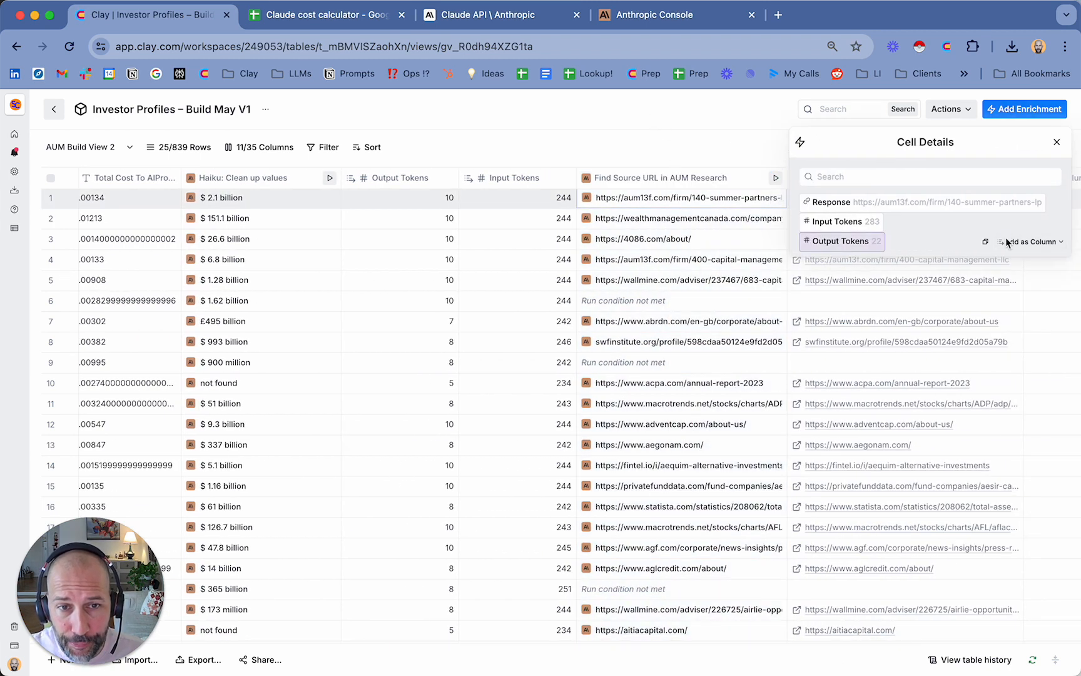
left_click(1028, 222)
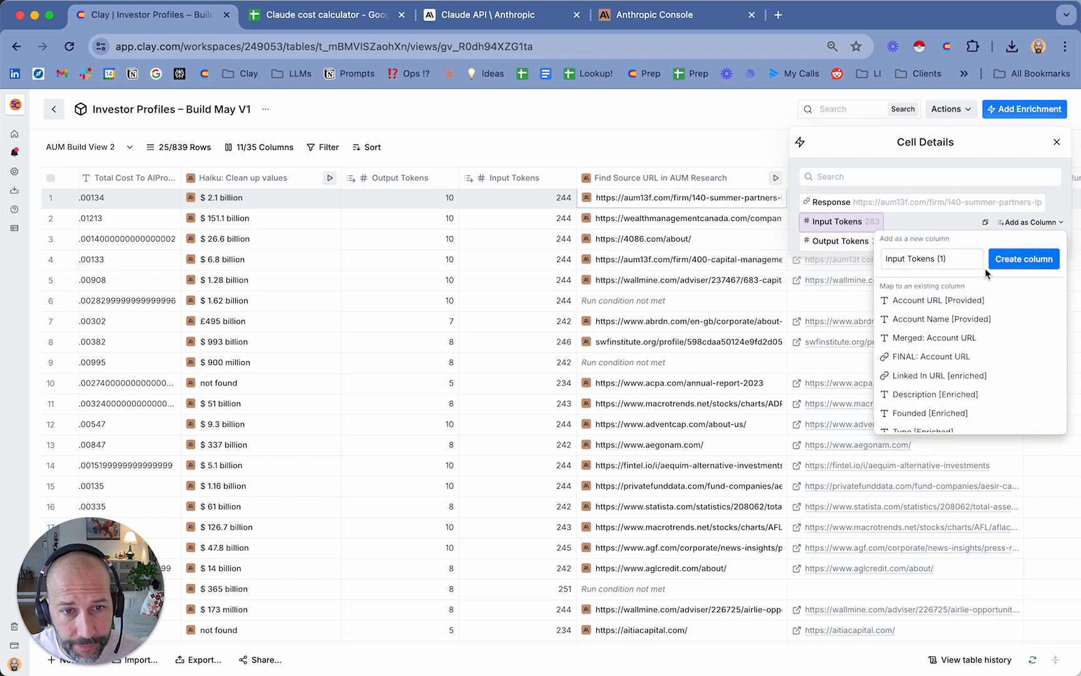
left_click(954, 259)
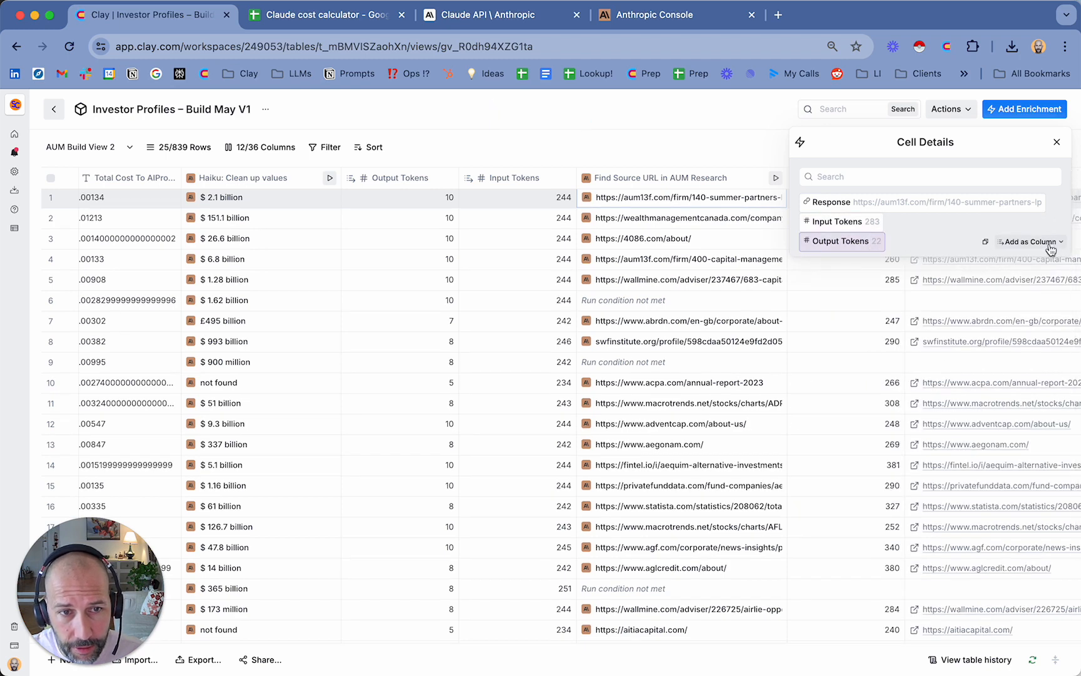
left_click(1033, 241)
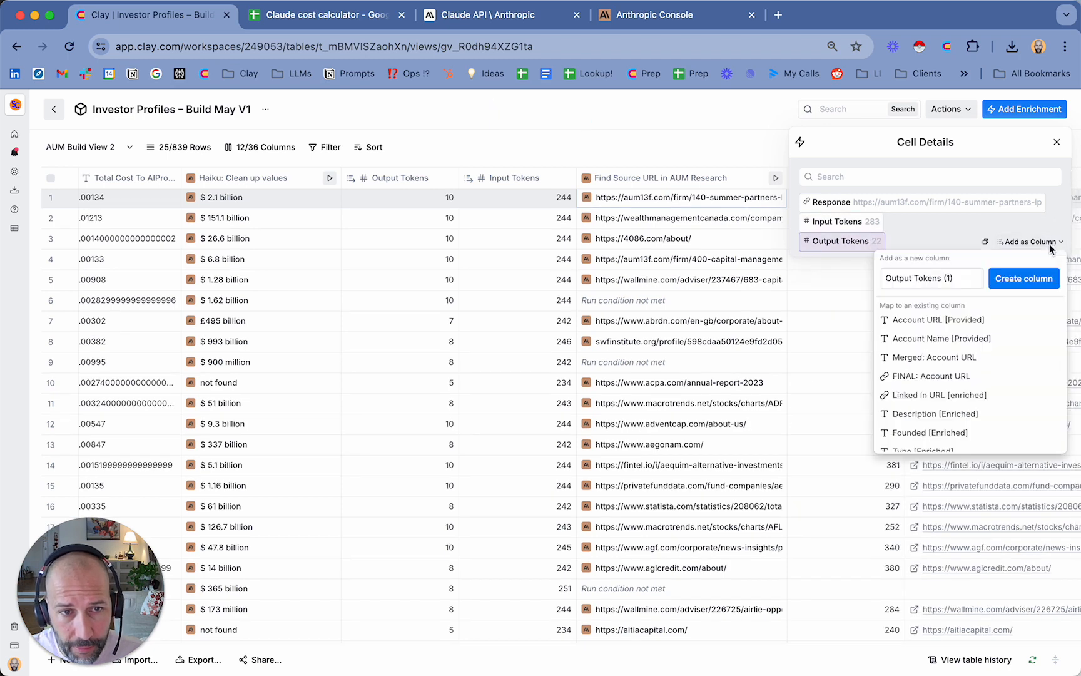
left_click(1003, 279)
left_click(1057, 142)
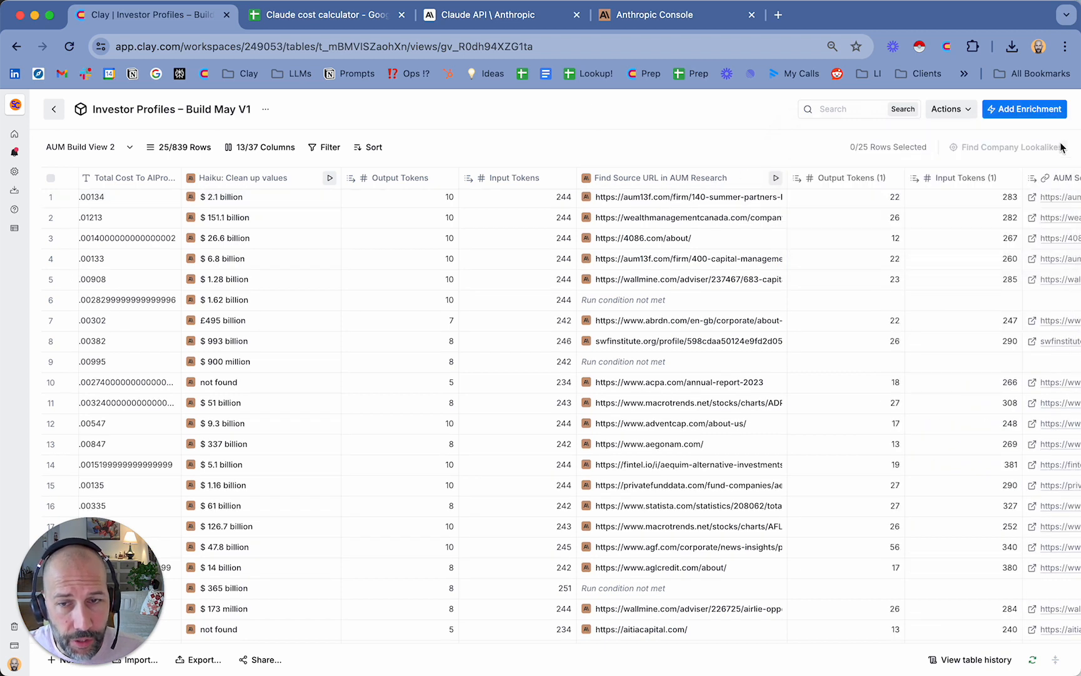
Try to copy the Input Tokens values beside the Haiku: Clean up values column, from the last row up to the first
scroll(637, 273, "down", 2)
scroll(637, 273, "up", 2)
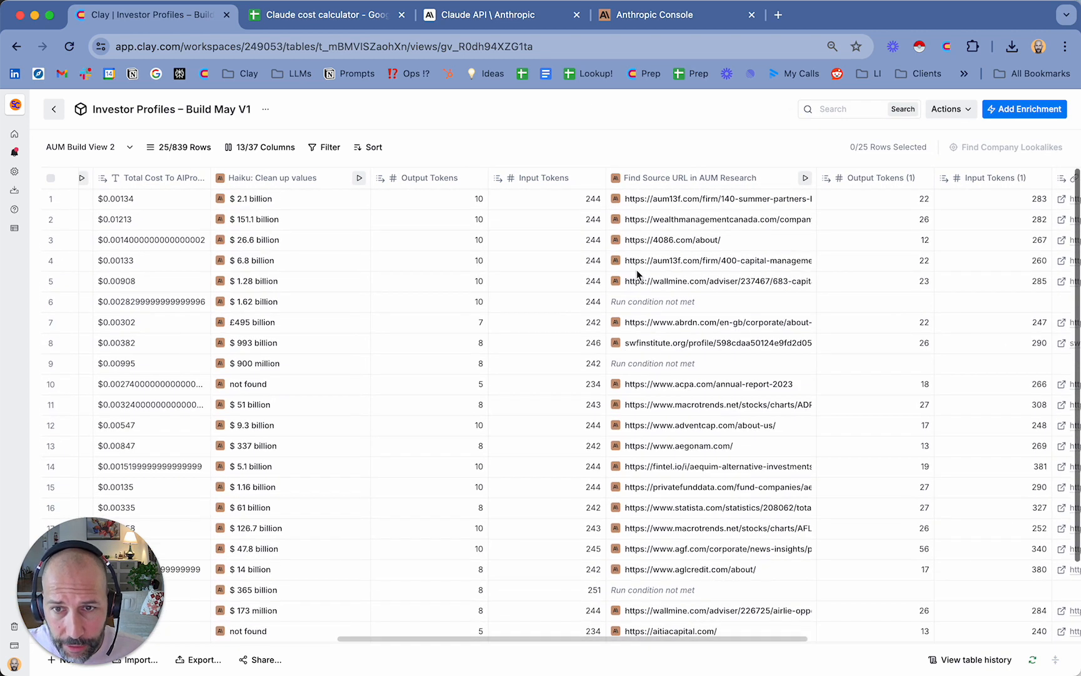
left_click(549, 198)
scroll(550, 198, "left", 3)
scroll(550, 199, "left", 2)
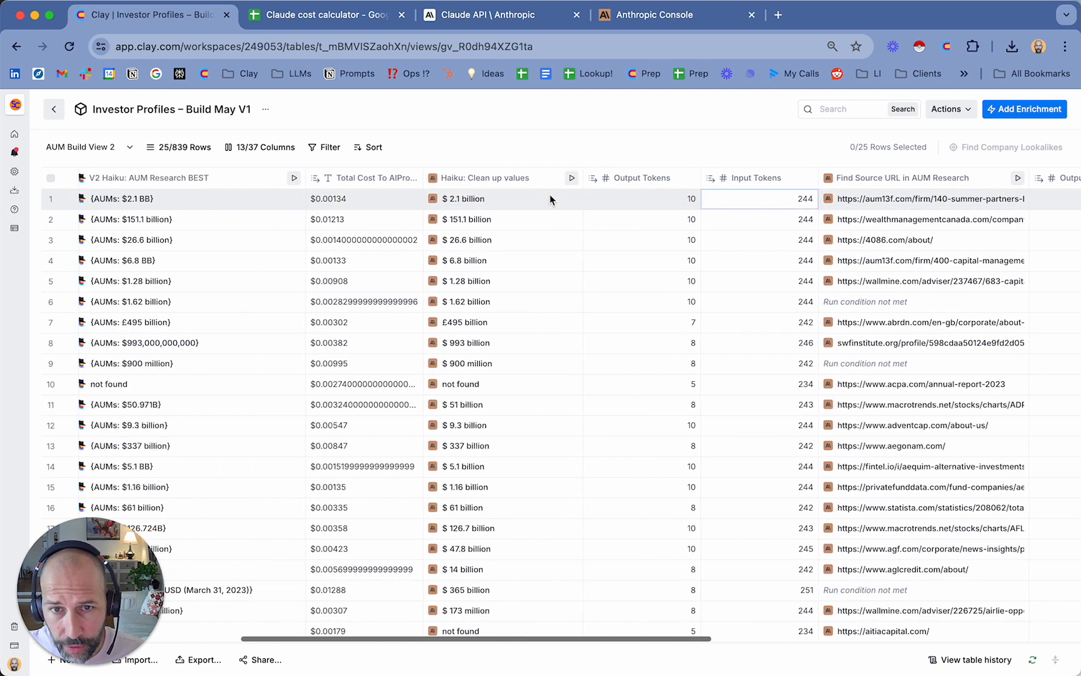
scroll(744, 219, "down", 3)
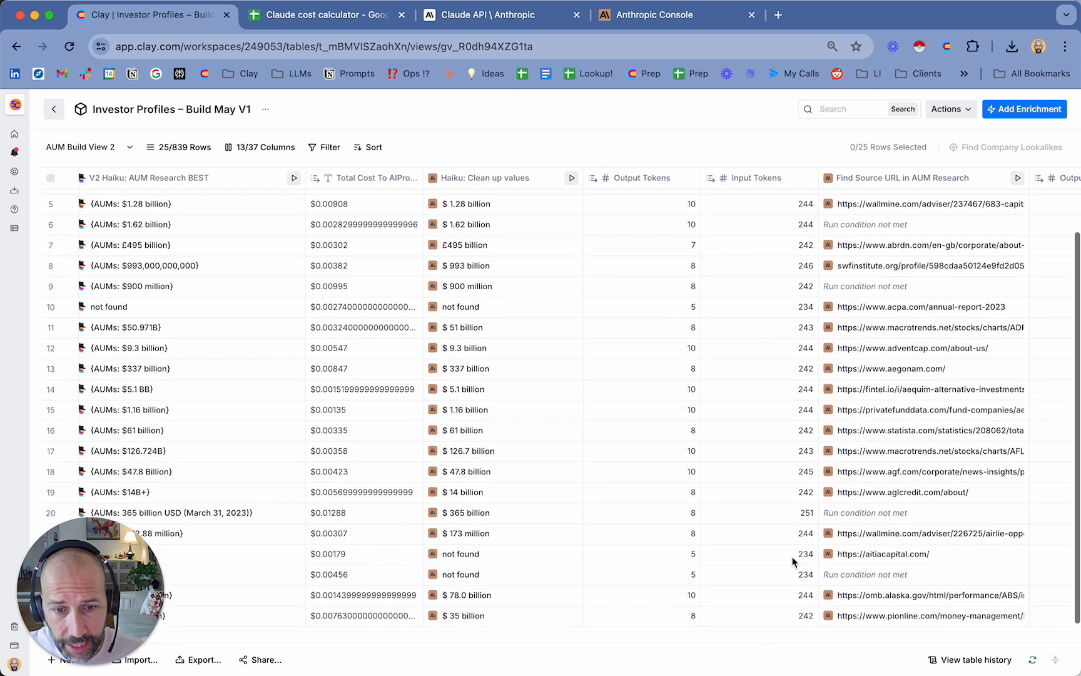
left_click_drag(777, 620, 750, 199)
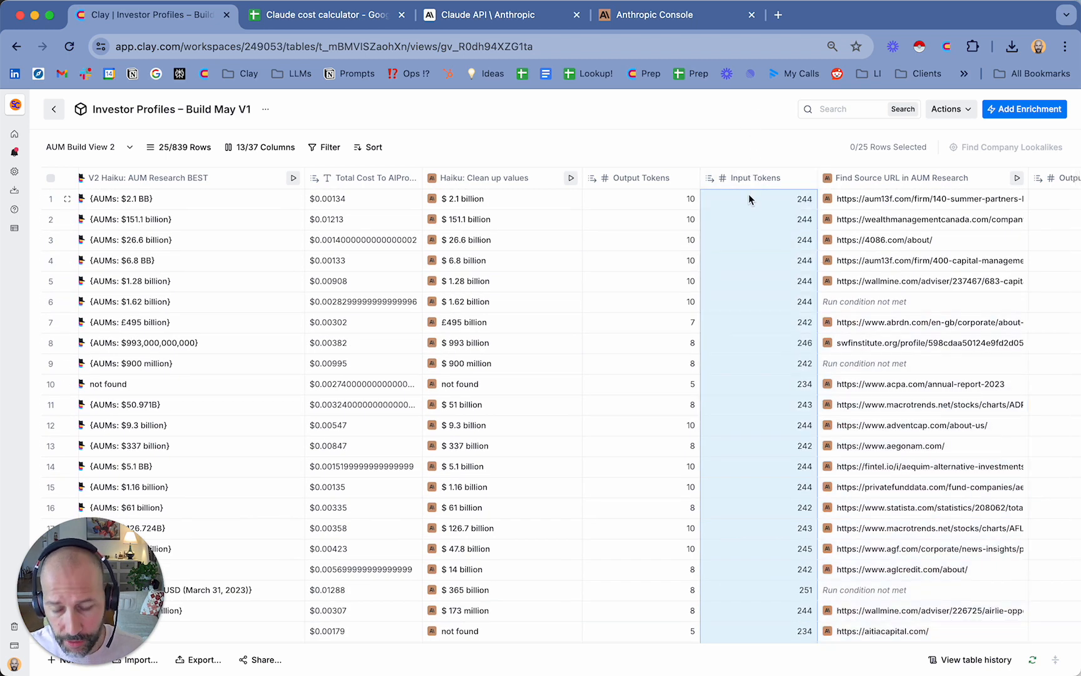
key("super+c")
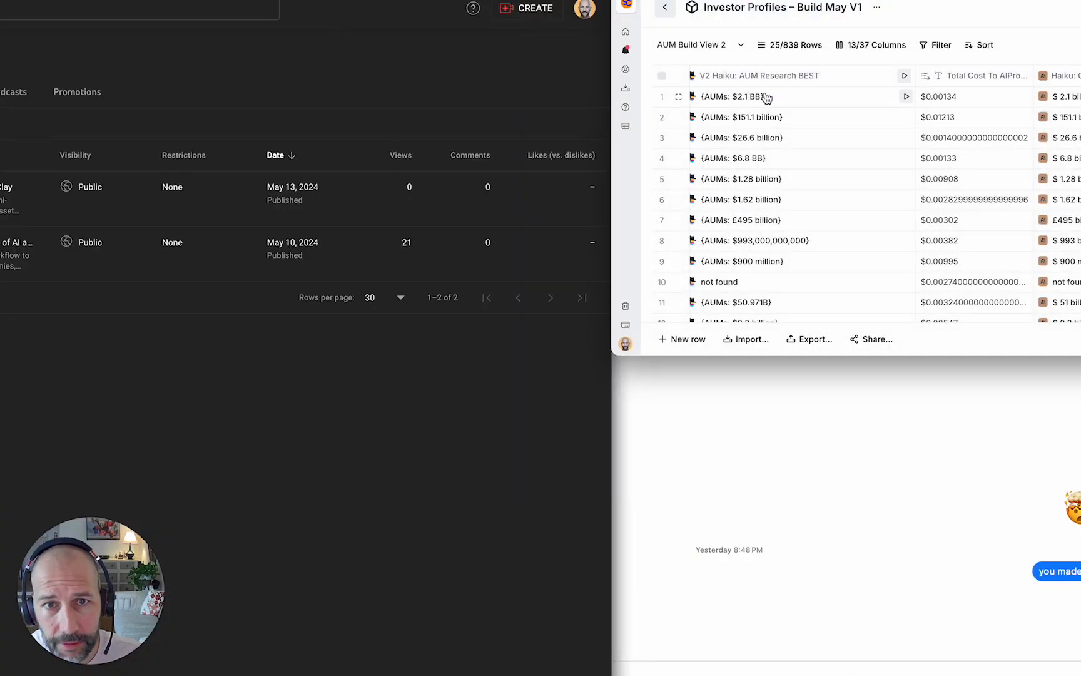
Move the browser window back into place and resize it to fill the screen
left_click(767, 99)
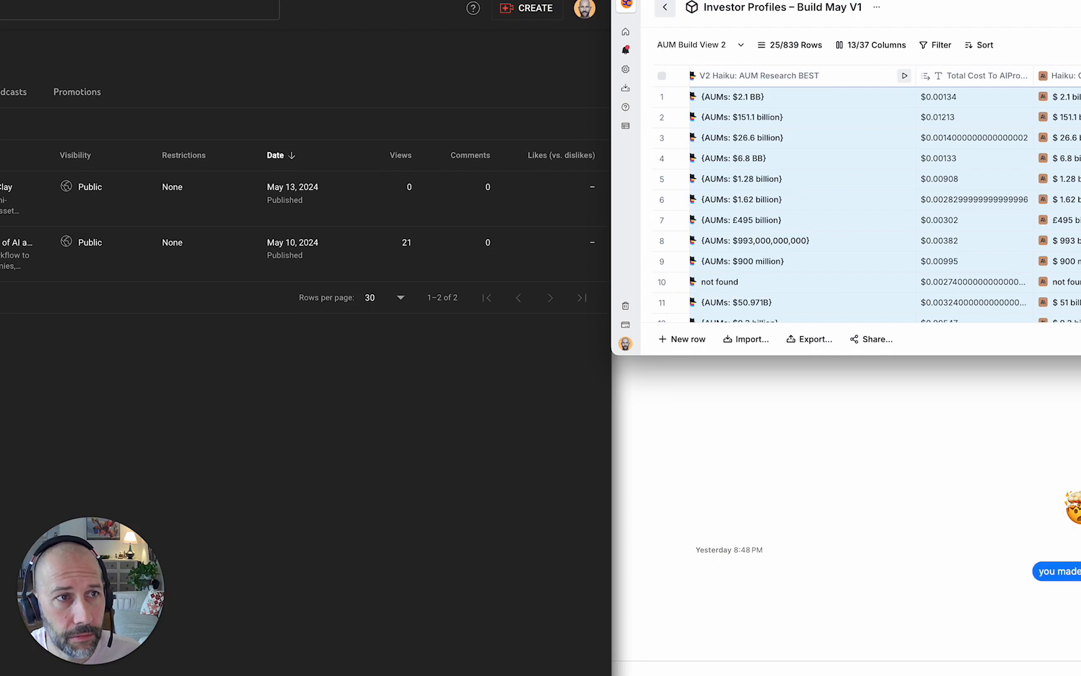
left_click_drag(1080, 1, 903, 12)
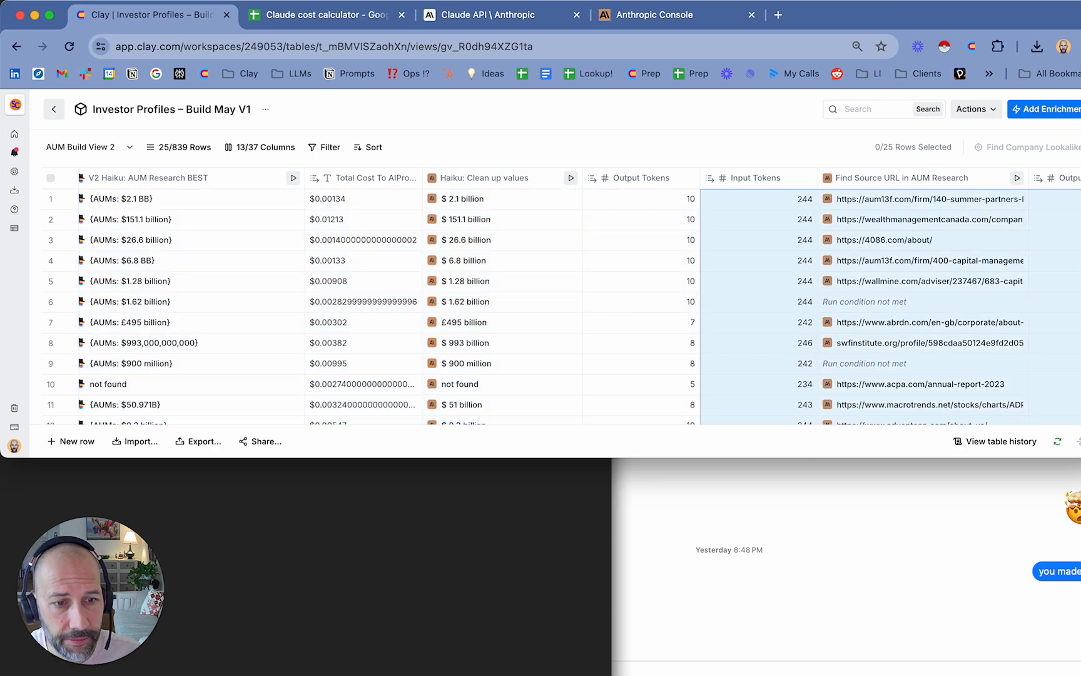
left_click_drag(1080, 457, 1077, 673)
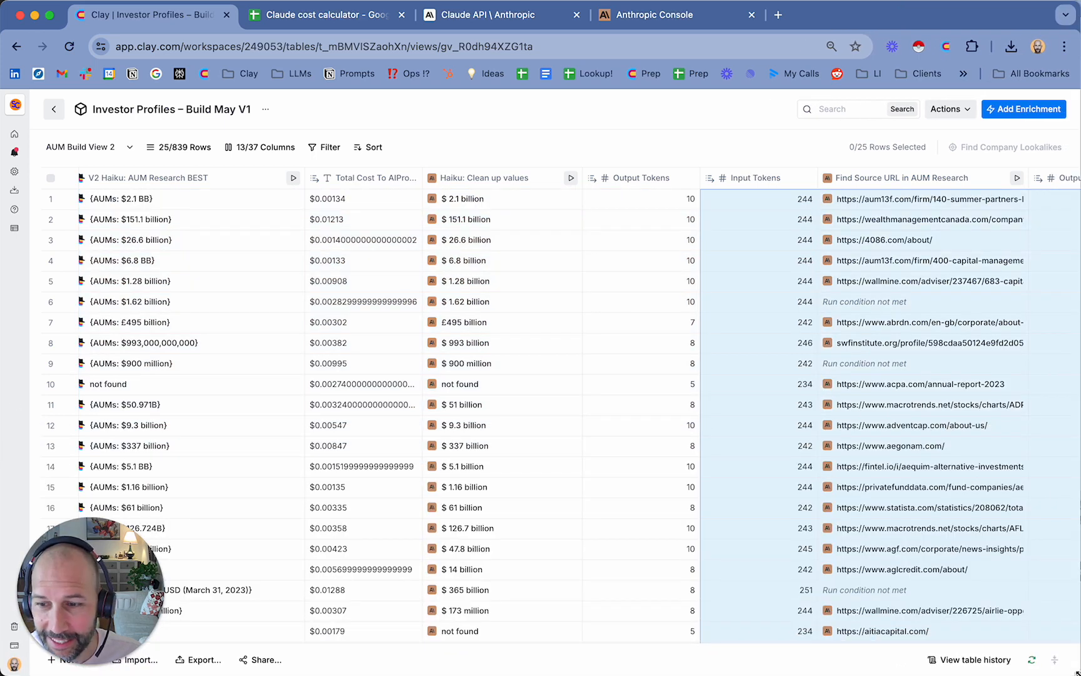
Copy the Input Tokens values of rows 1 to 25 for the Haiku: Clean up values column
left_click_drag(782, 632, 732, 222)
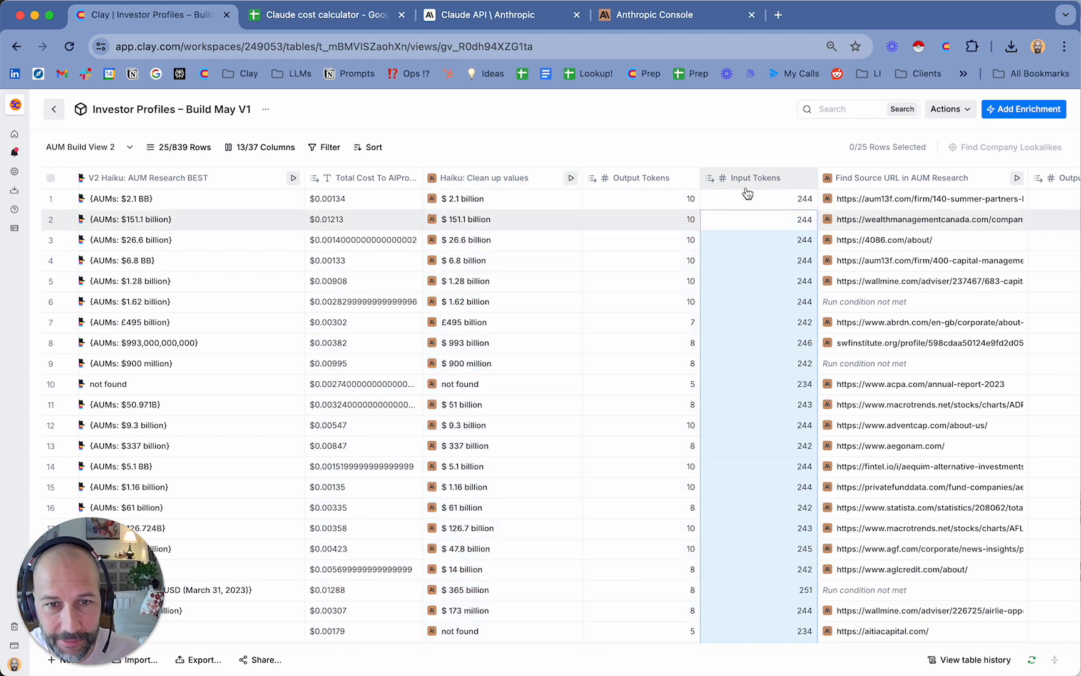
left_click(743, 202)
scroll(782, 343, "down", 4)
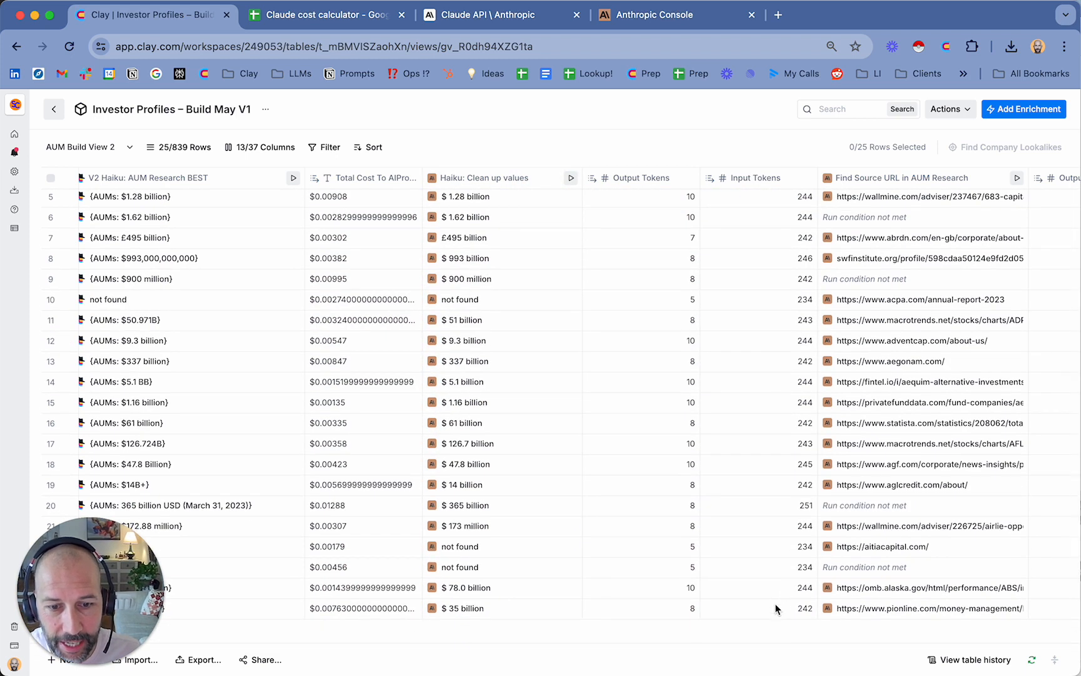
left_click(776, 609, "shift")
key("super+c")
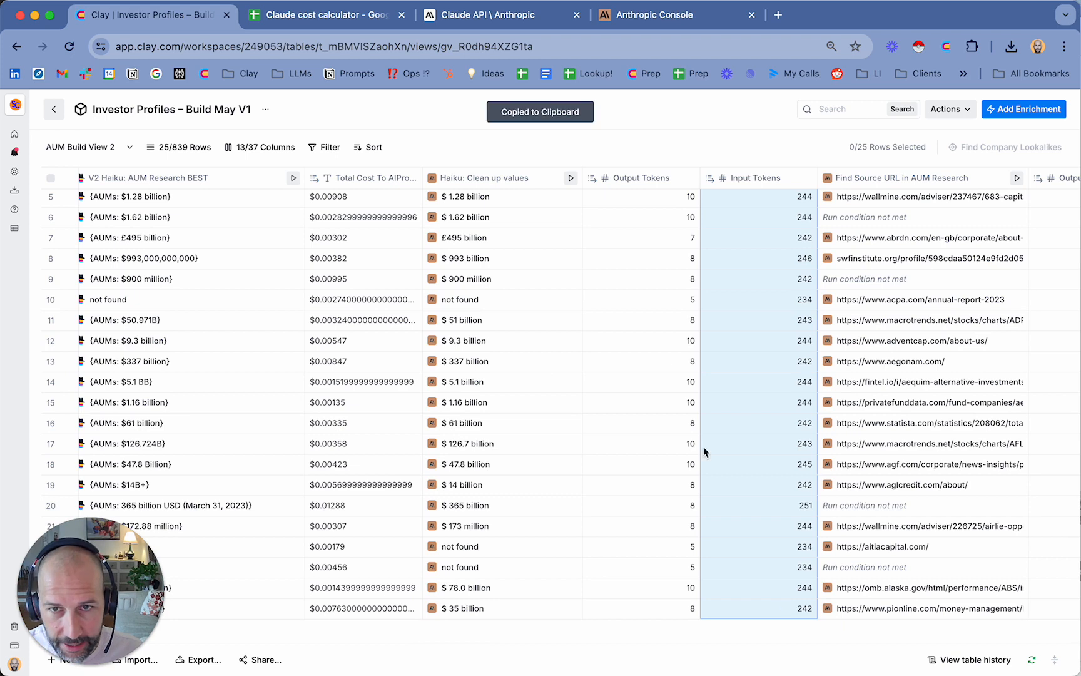
Paste the copied input token values into the Claude cost calculator spreadsheet, starting at cell B12
left_click(355, 17)
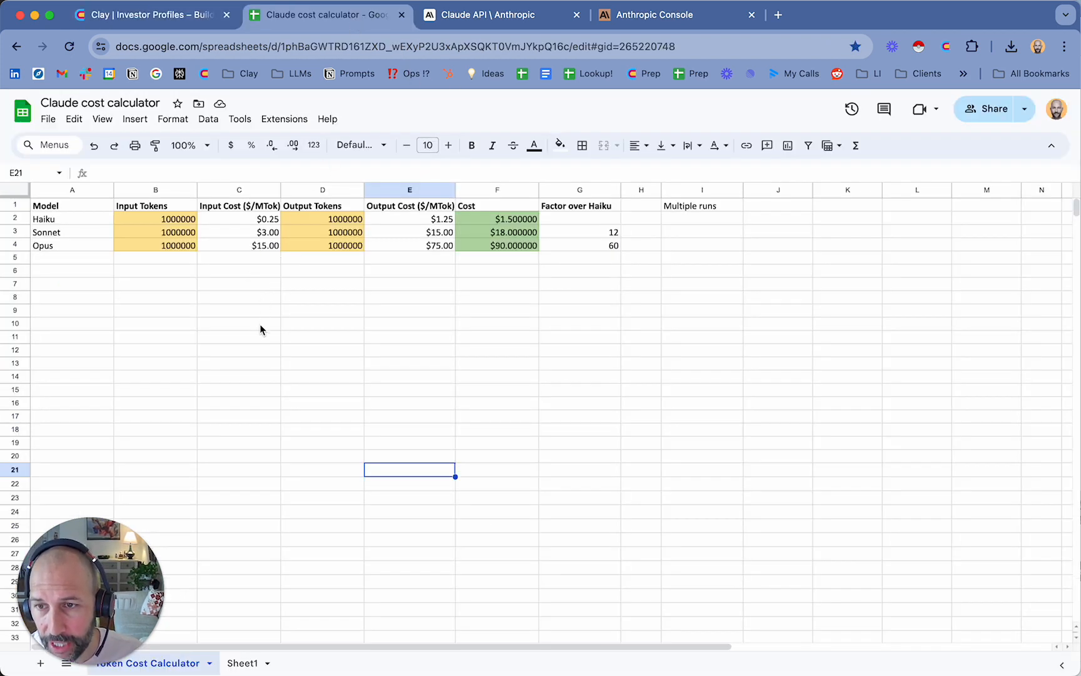
left_click(189, 350)
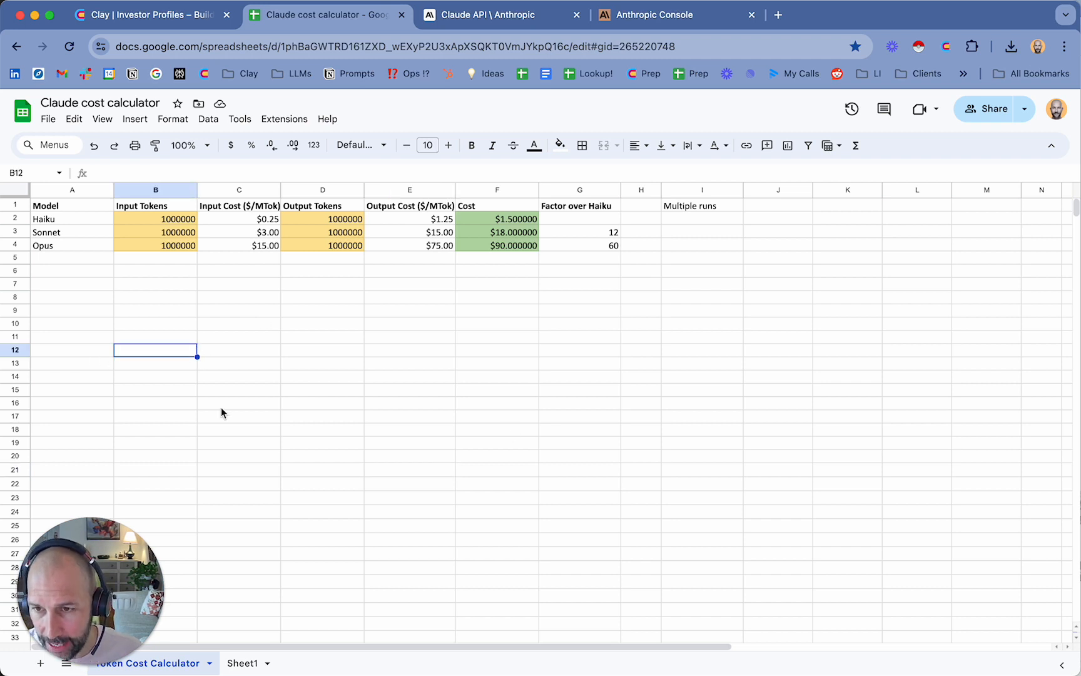
key("ctrl+v")
scroll(220, 407, "down", 5)
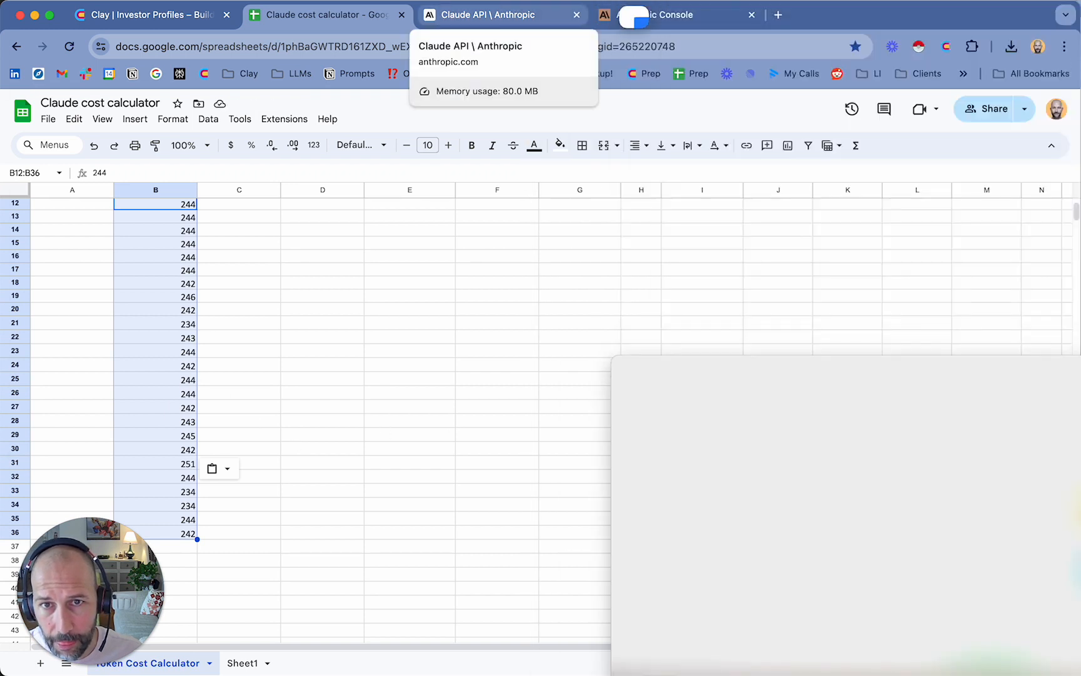
In the Clay table, copy the Input Tokens (1) values of rows 1 to 25 for the Find Source URL in AUM Research column
left_click(153, 14)
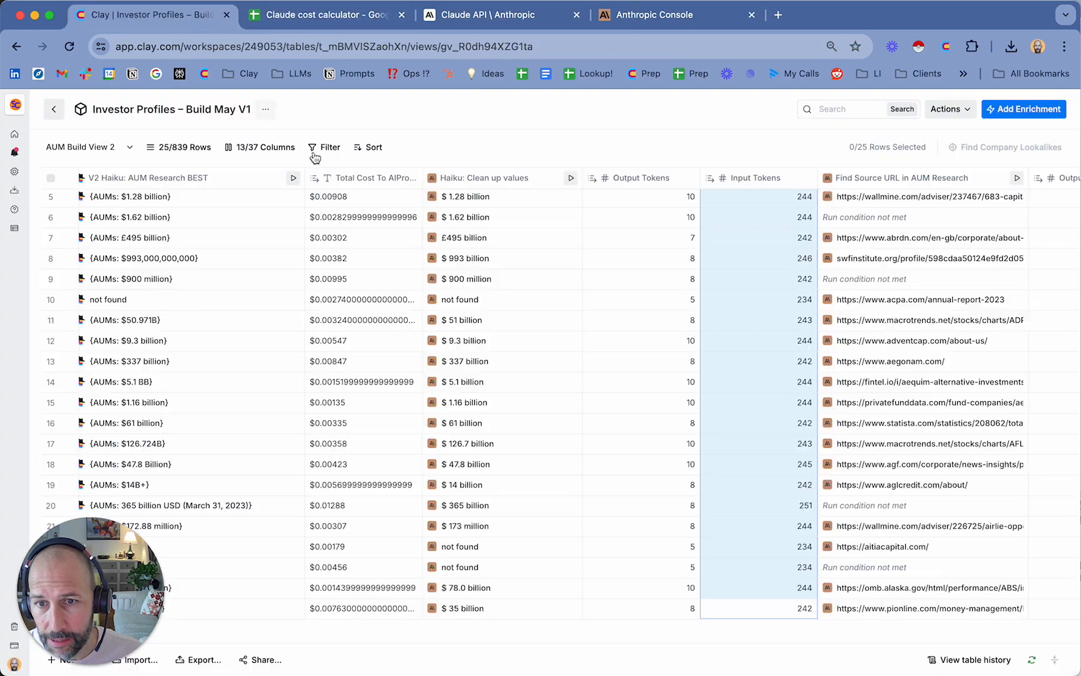
scroll(648, 341, "left", 5)
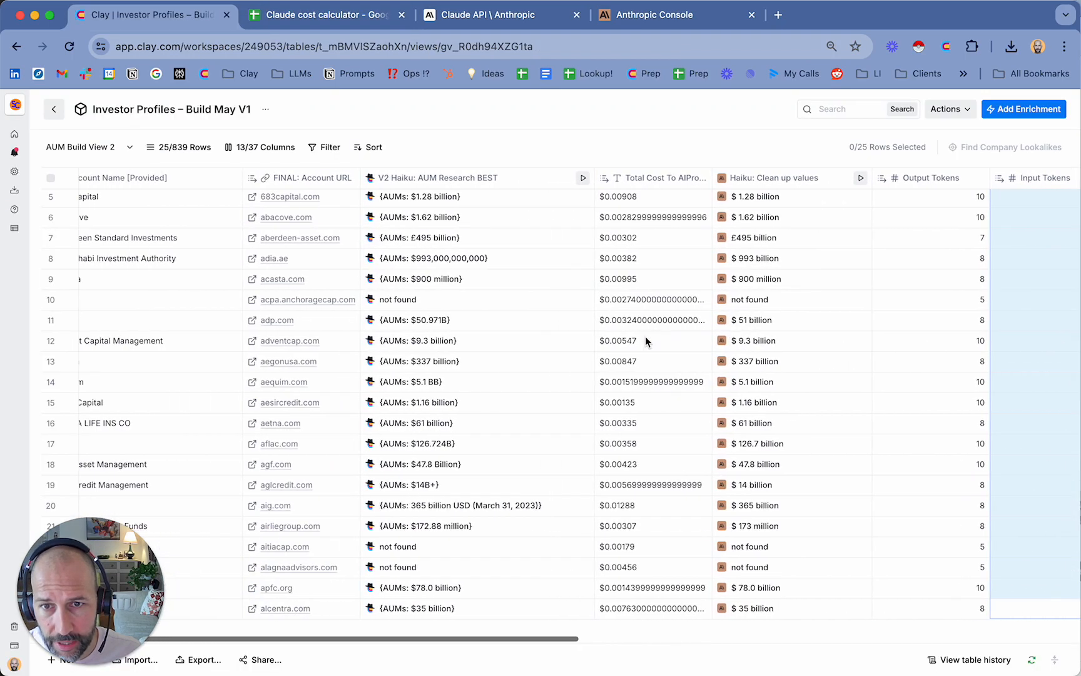
scroll(644, 341, "right", 10)
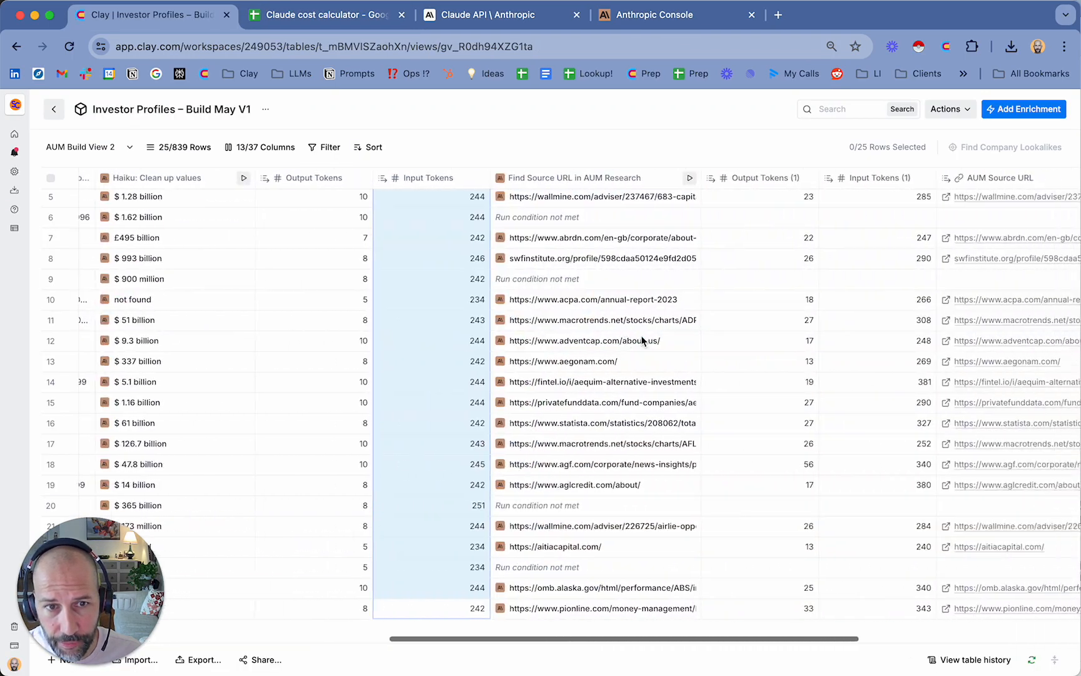
scroll(641, 335, "right", 3)
left_click(758, 197)
scroll(761, 278, "up", 2)
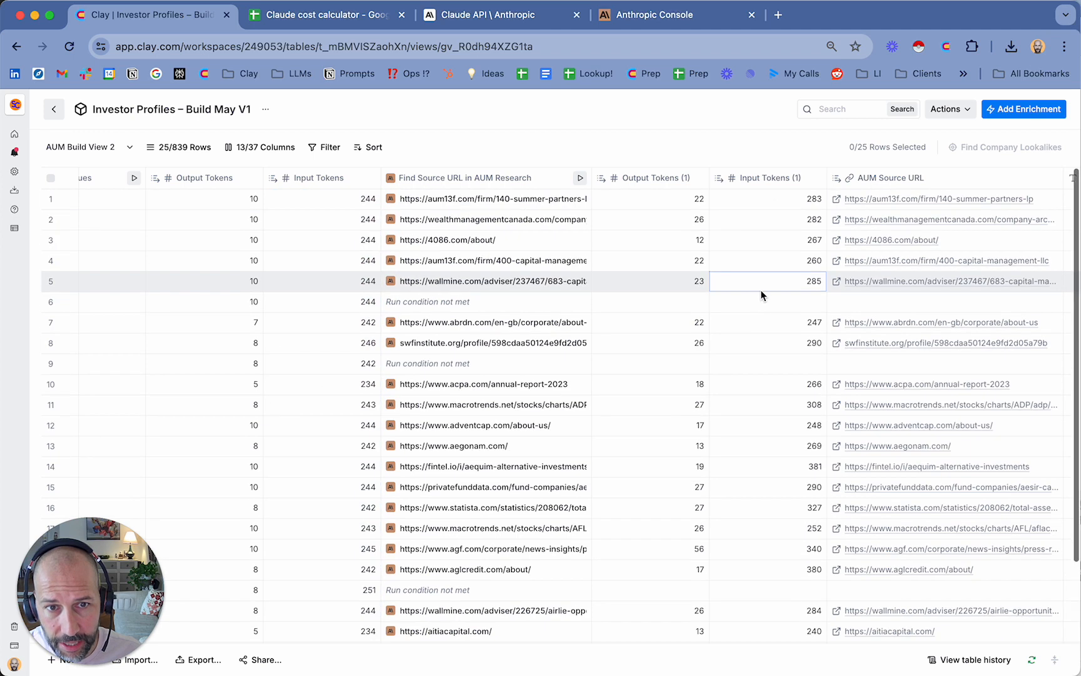
left_click(772, 194)
scroll(778, 215, "down", 3)
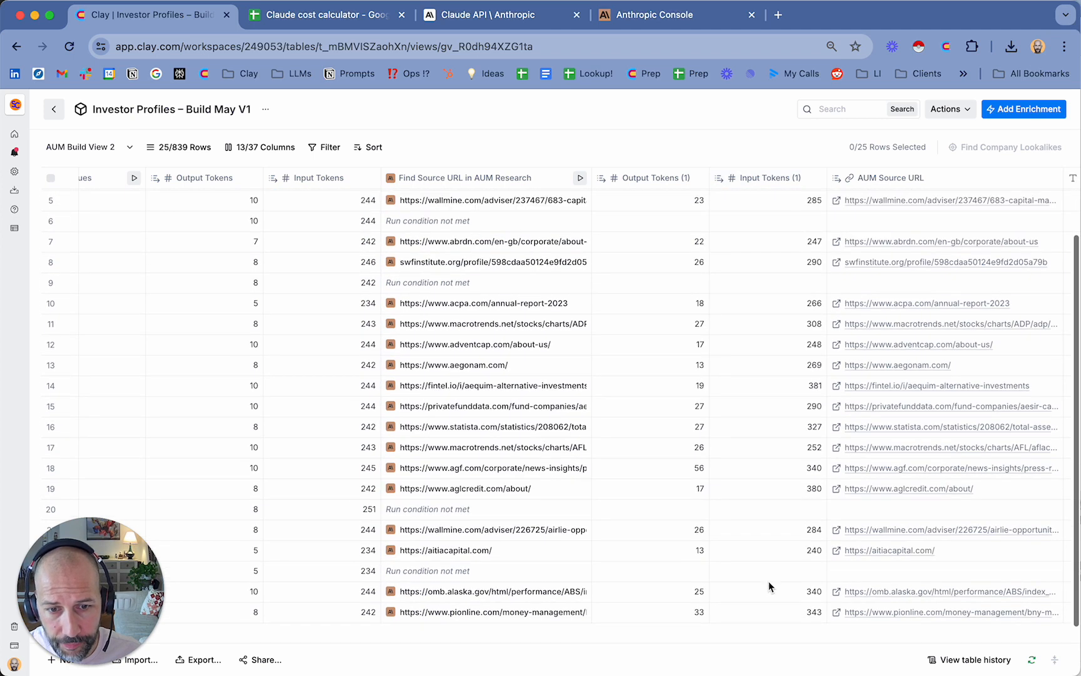
left_click(776, 614, "shift")
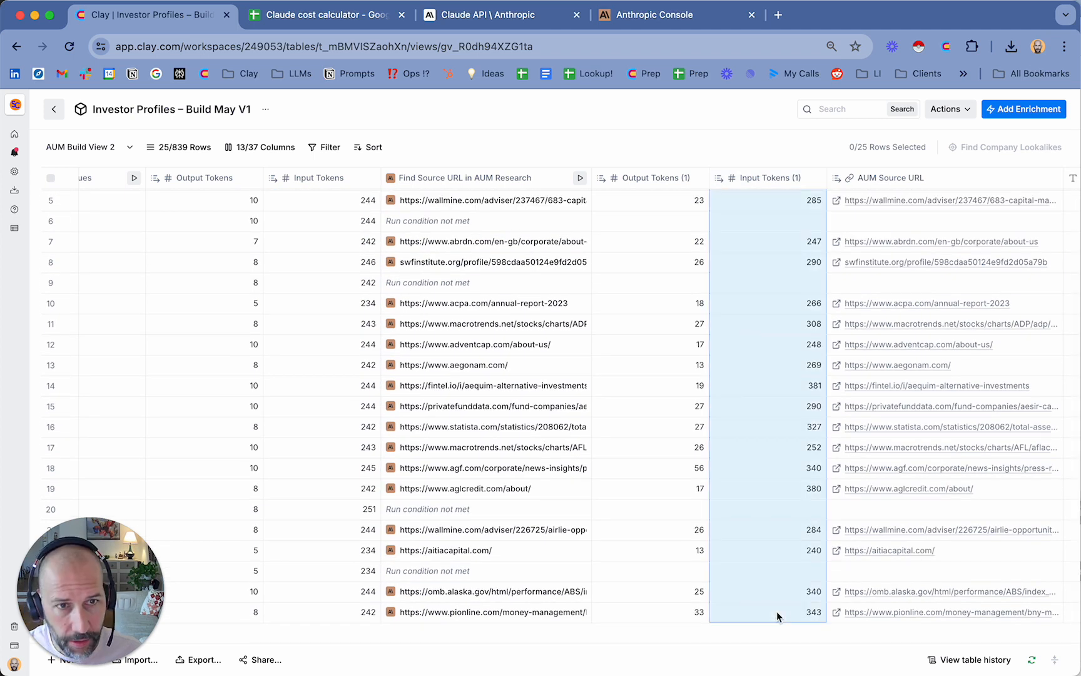
key("super+c")
Paste the copied input token values into the Claude cost calculator spreadsheet, starting at cell B37
left_click(306, 14)
scroll(250, 313, "down", 3)
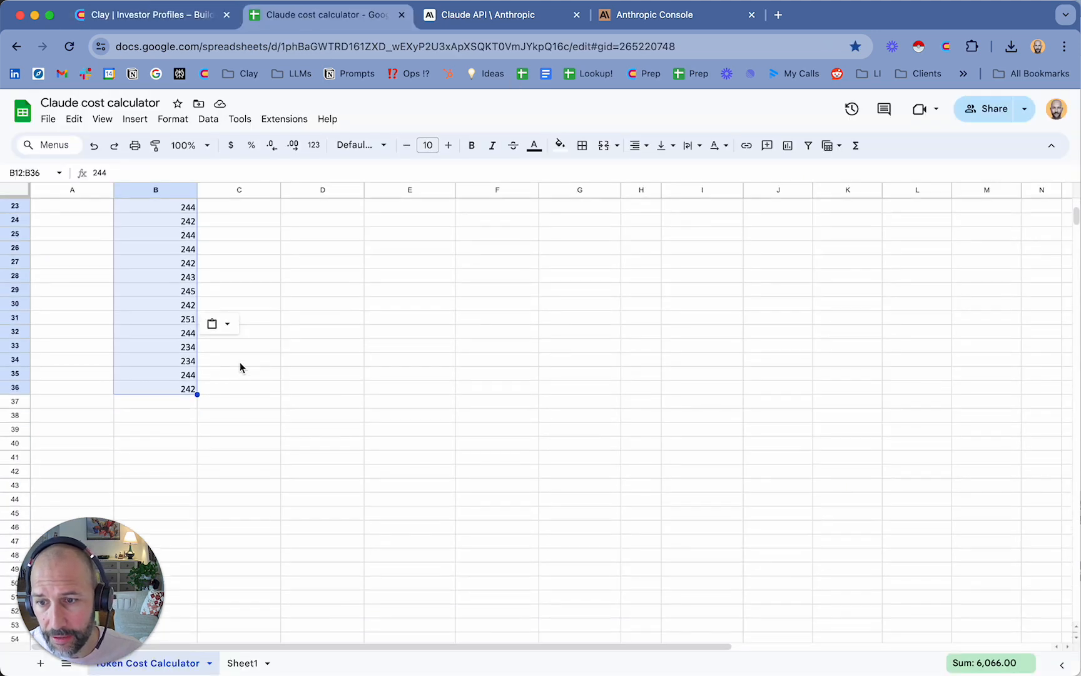
left_click(191, 403)
key("super+v")
scroll(198, 400, "down", 5)
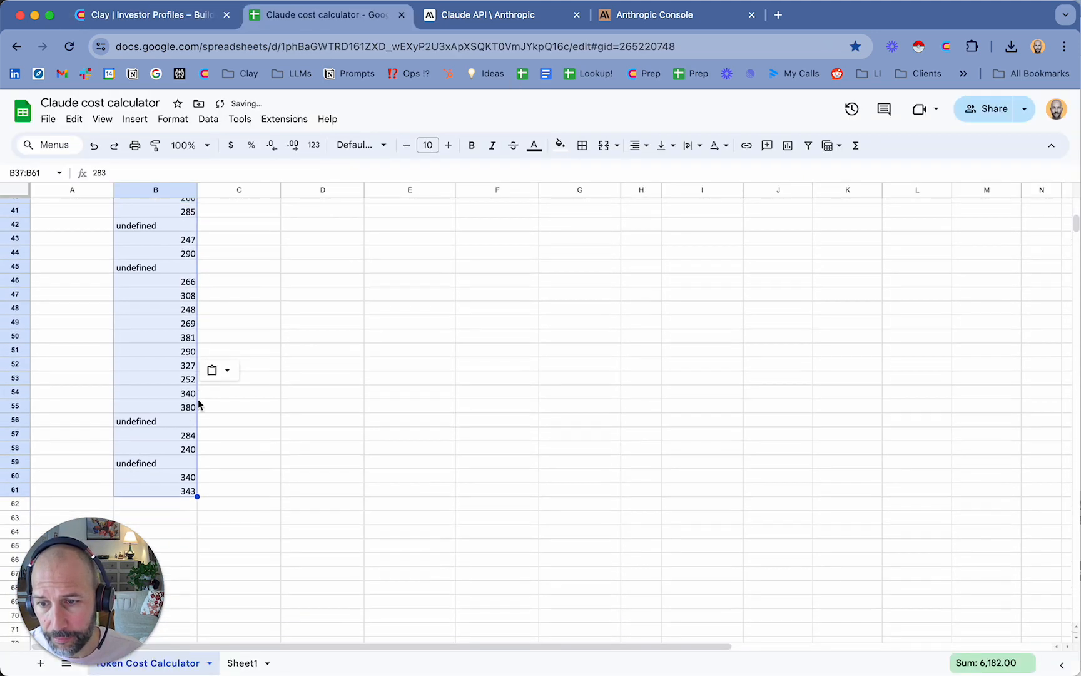
Sum the input token values in B12:B61 and enter the total, 12248, as Haiku's Input Tokens in B2
left_click(170, 493)
left_click(179, 470)
scroll(176, 438, "up", 10)
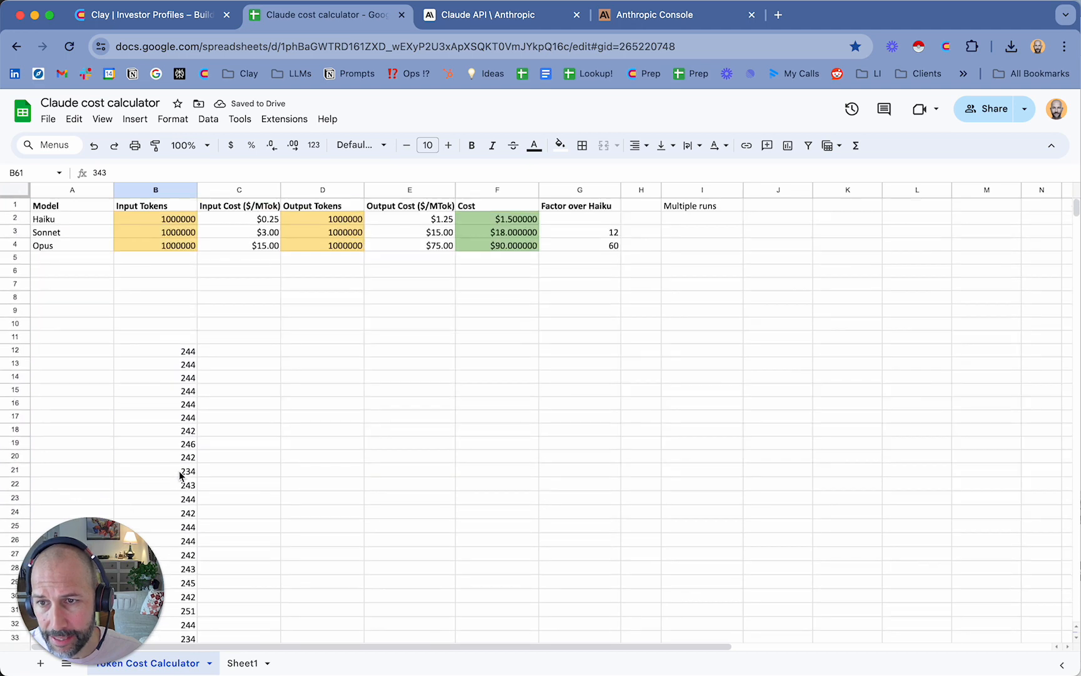
left_click(166, 351, "shift")
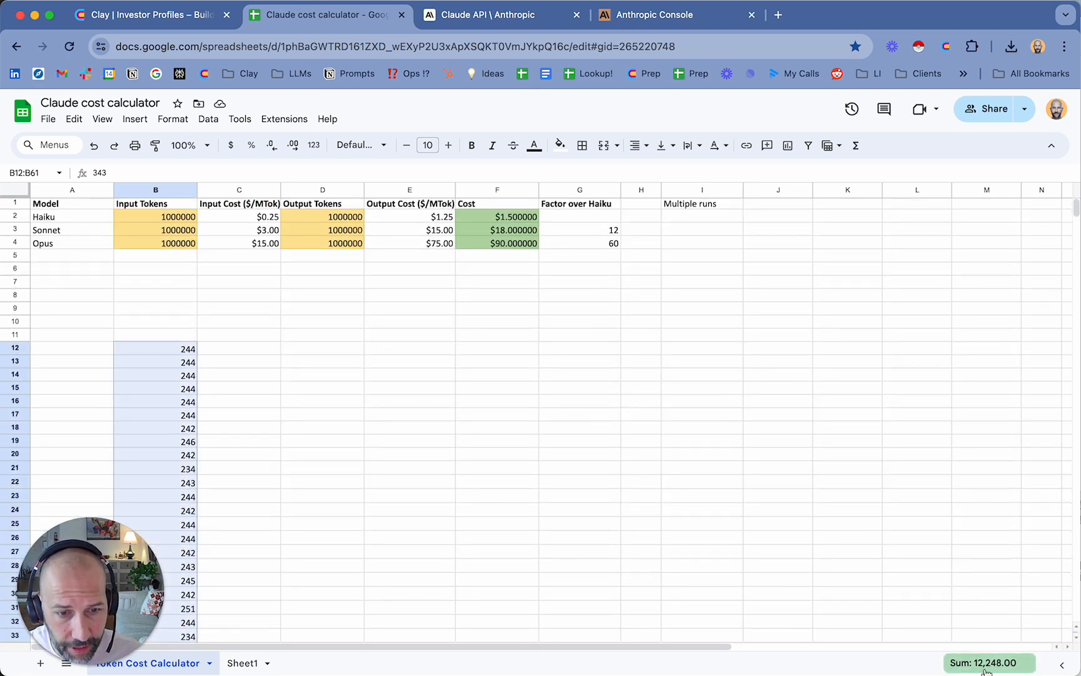
left_click(181, 219)
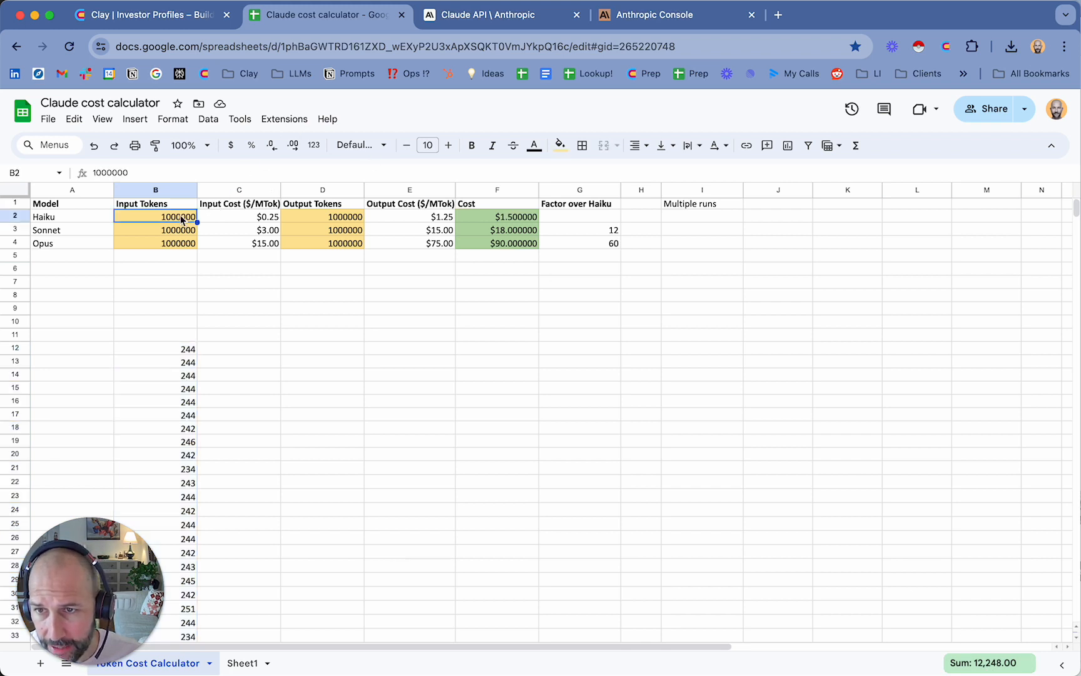
type("122")
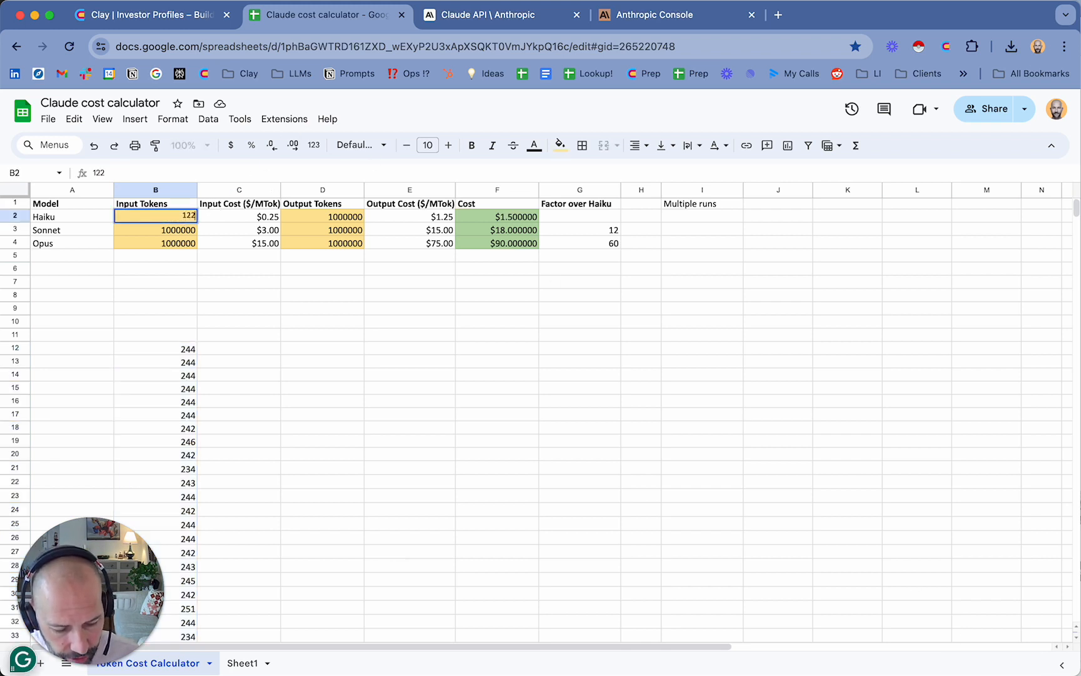
type("48")
key("Tab")
key("Tab")
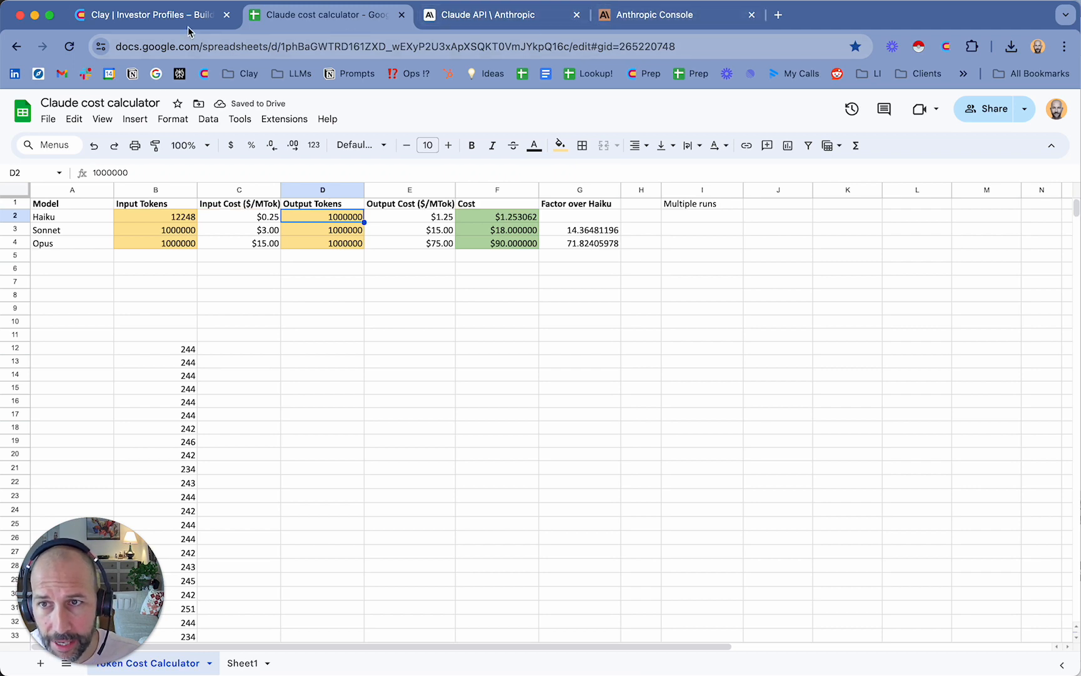
Return to Clay and copy the Output Tokens (1) values of rows 1 to 25 for the Find Source URL column
left_click(150, 15)
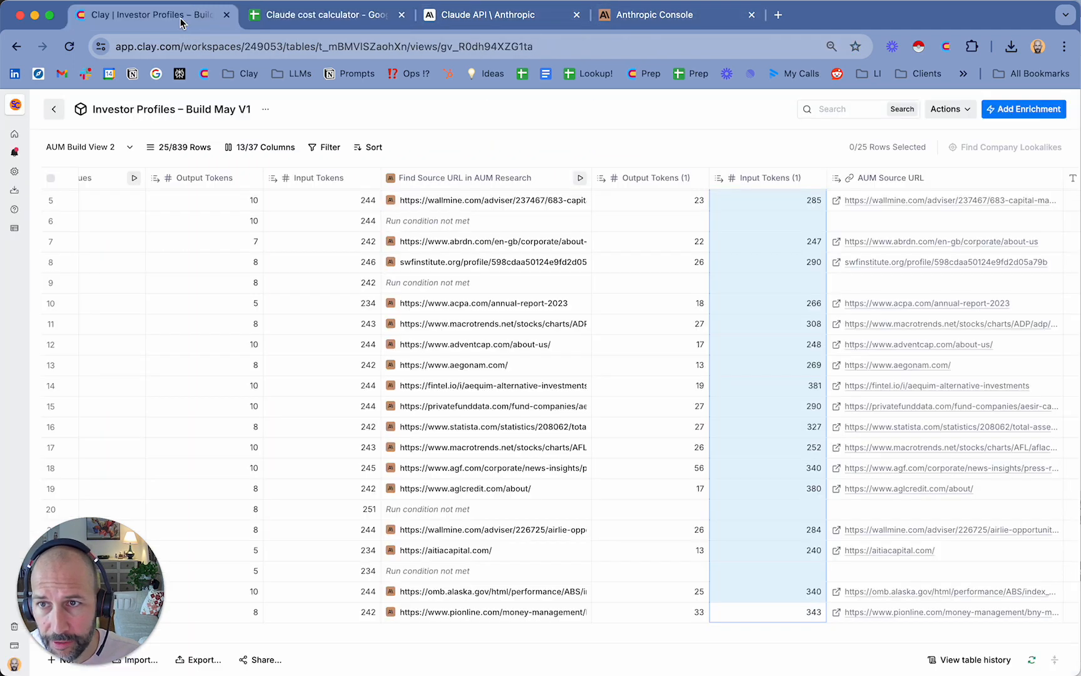
left_click(690, 612)
scroll(690, 611, "up", 3)
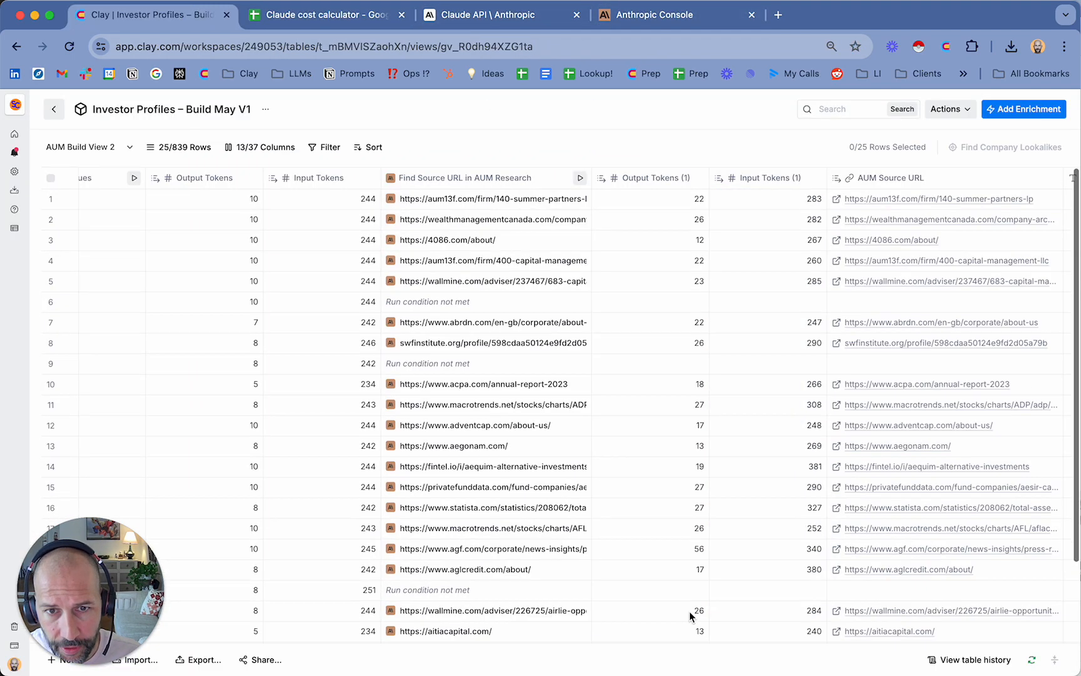
left_click(662, 207, "shift")
key("super+c")
Paste the copied output token values into the cost calculator from cell D12 and select the first empty cell beneath them
left_click(338, 14)
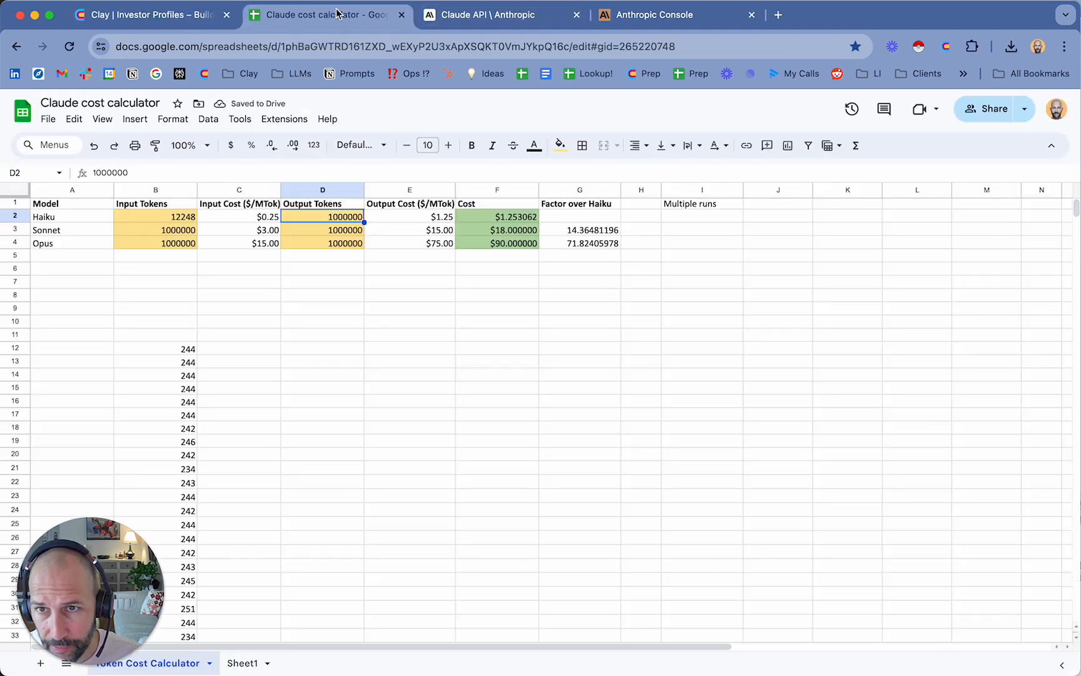
left_click(321, 346)
key("super+v")
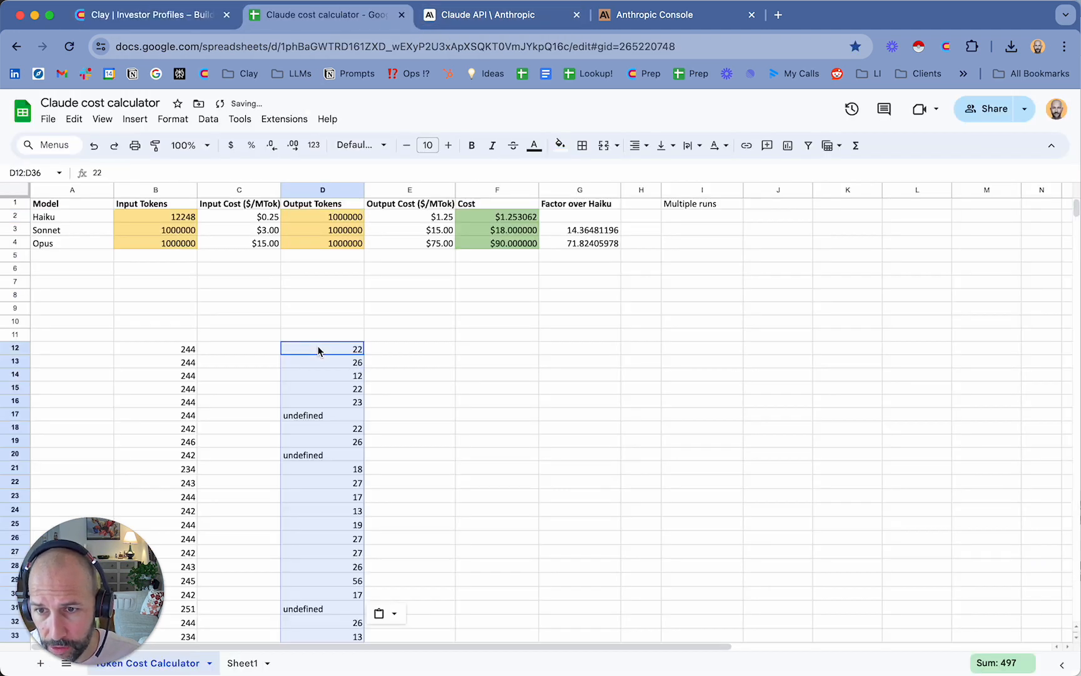
scroll(321, 351, "down", 5)
left_click(307, 429)
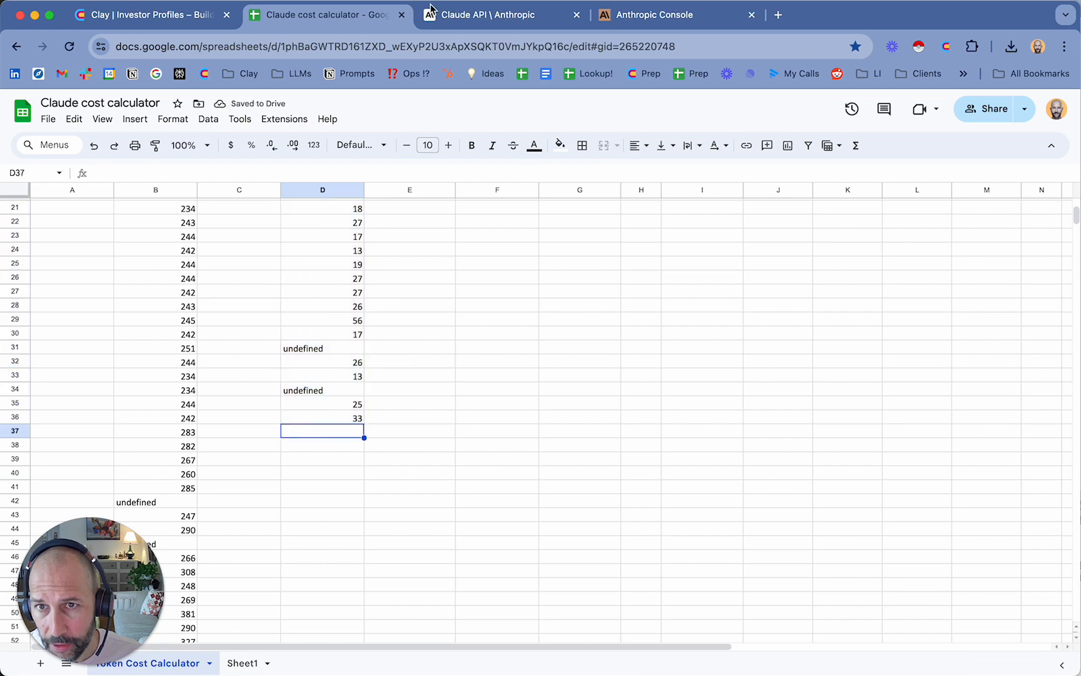
Back in Clay, copy the Output Tokens values of rows 1 to 25 for the Haiku: Clean up values column
left_click(191, 25)
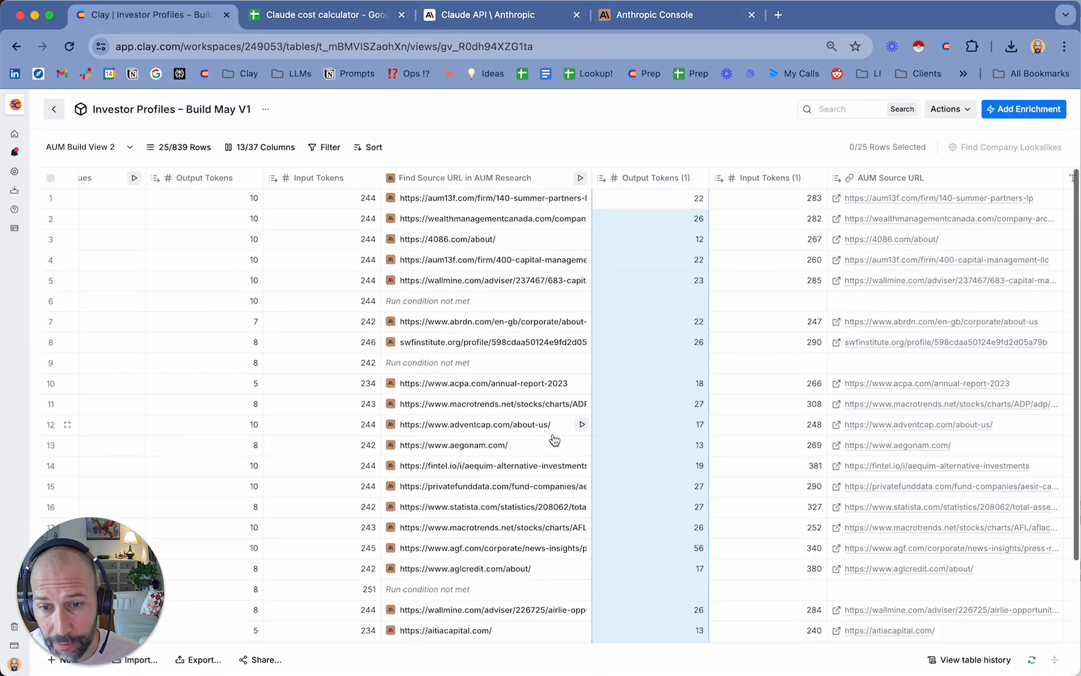
scroll(552, 434, "left", 4)
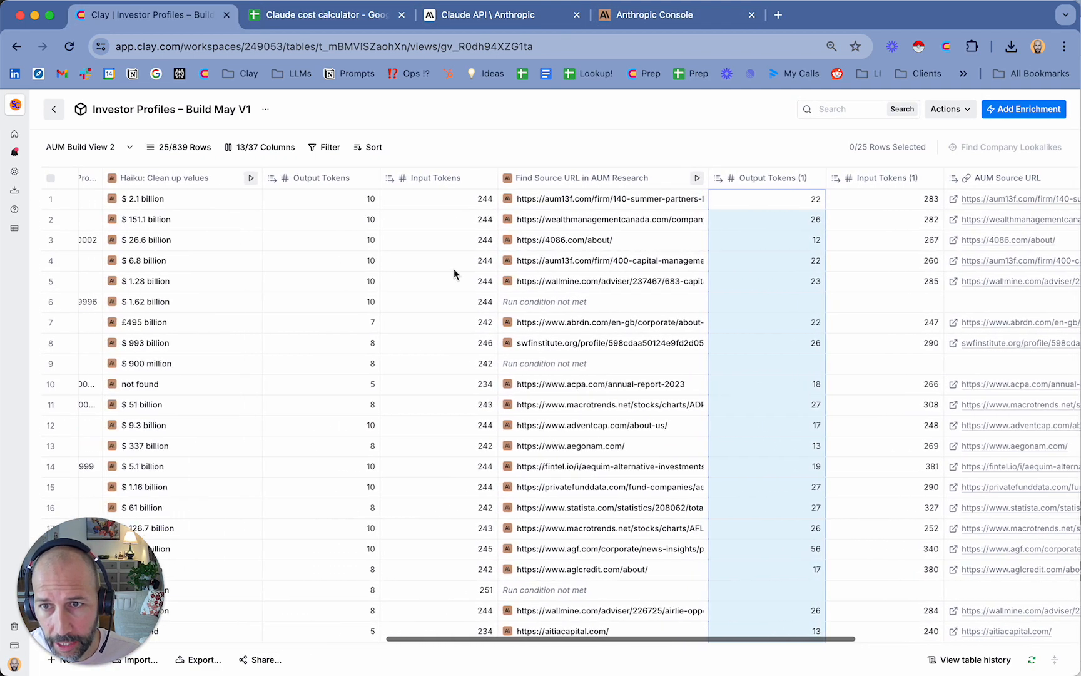
left_click(332, 199)
scroll(328, 200, "down", 3)
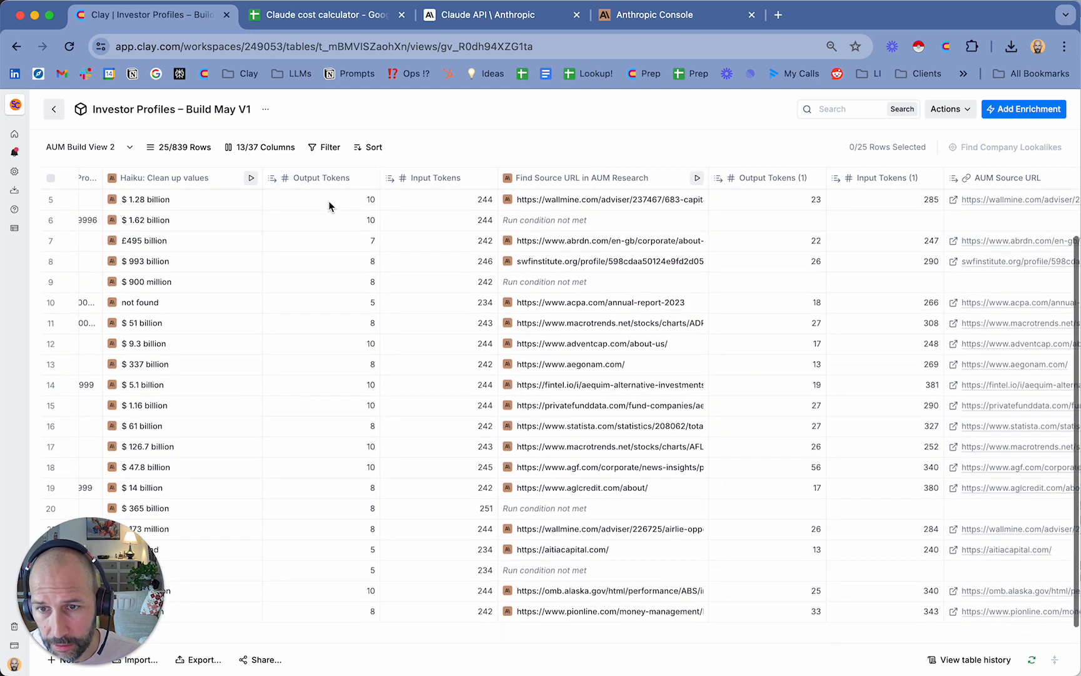
left_click(364, 607, "shift")
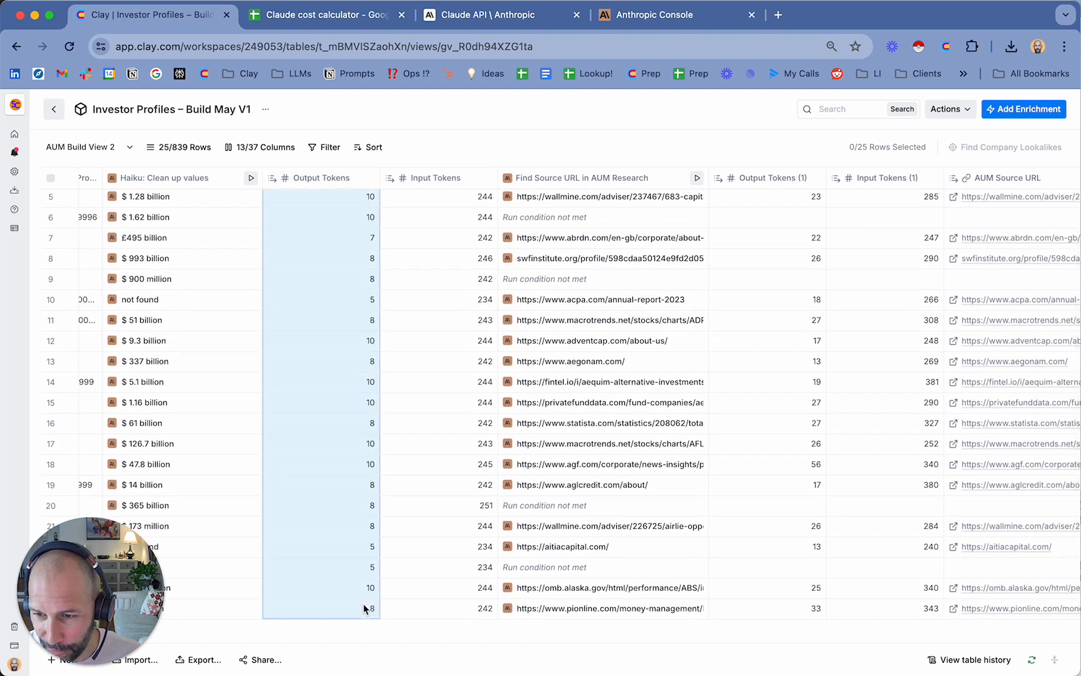
key("super+c")
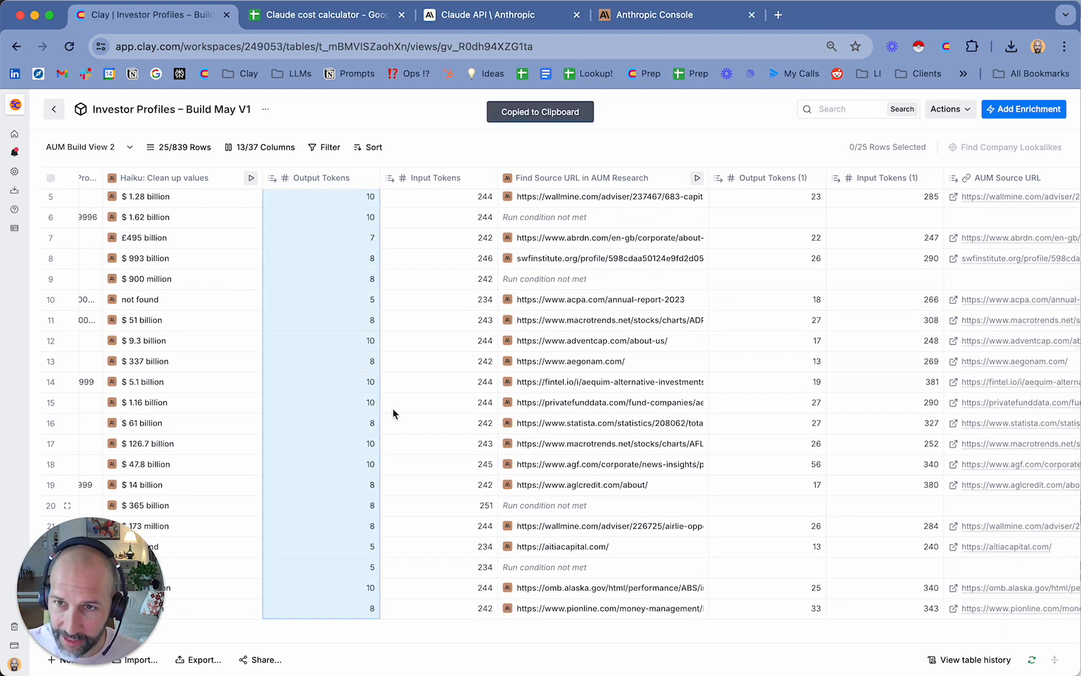
Paste the Haiku: Clean up values output tokens into the cost calculator, starting at cell D37
left_click(290, 23)
left_click(290, 432)
key("super+v")
scroll(291, 434, "down", 4)
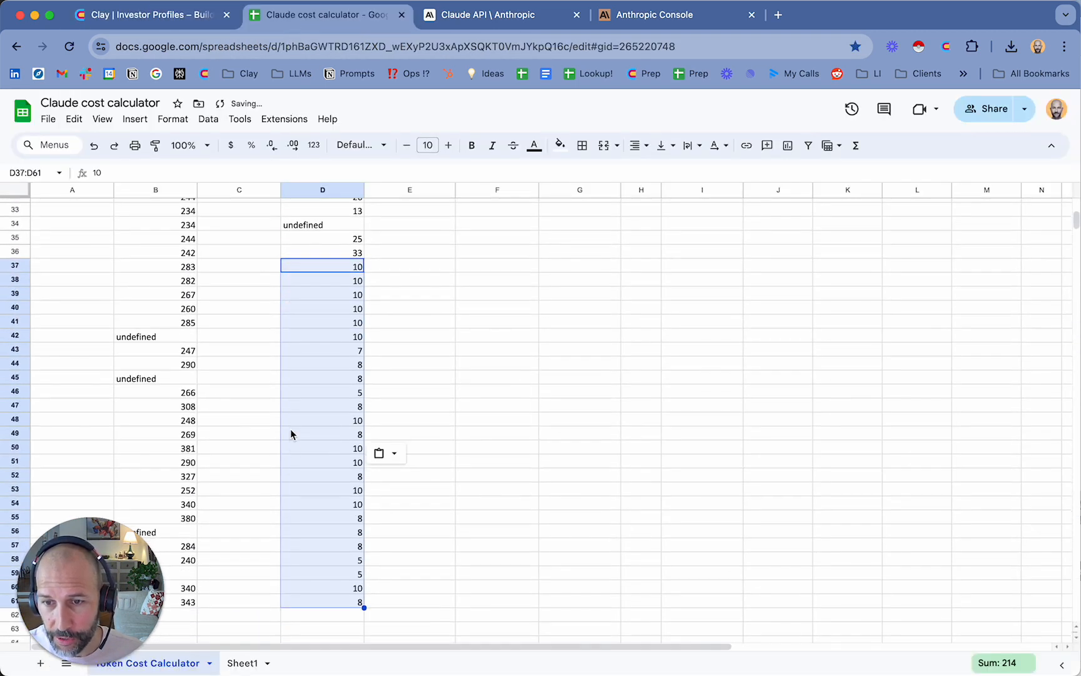
scroll(290, 434, "up", 10)
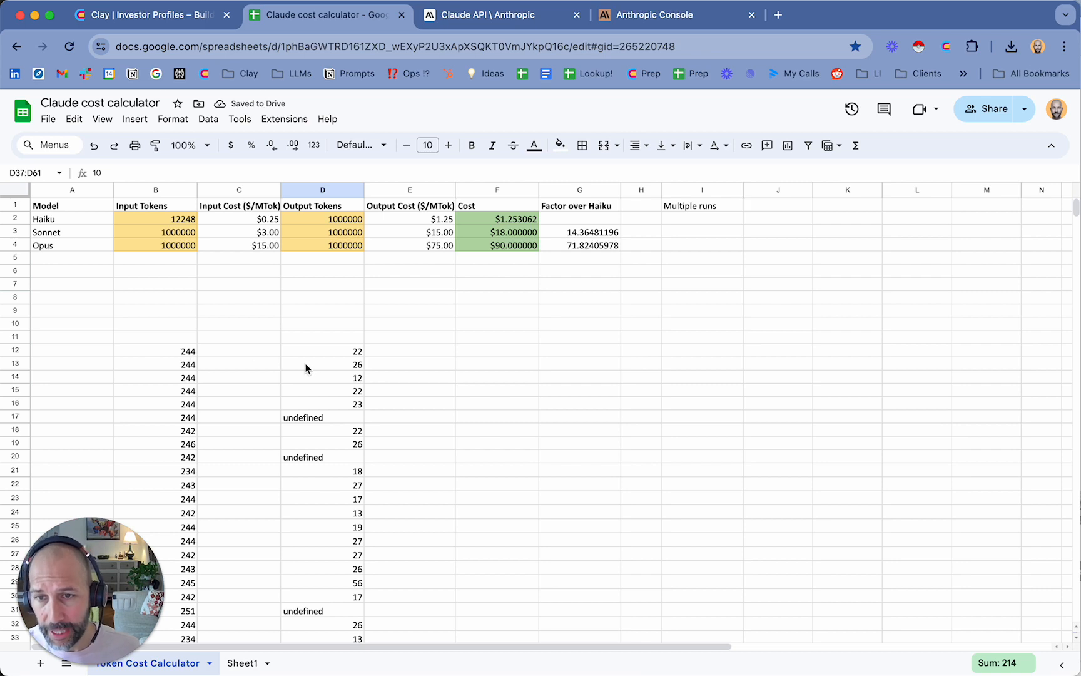
Switch to Clay and examine the Total Cost column beside the V2 Haiku: AUM Research BEST results
left_click(128, 16)
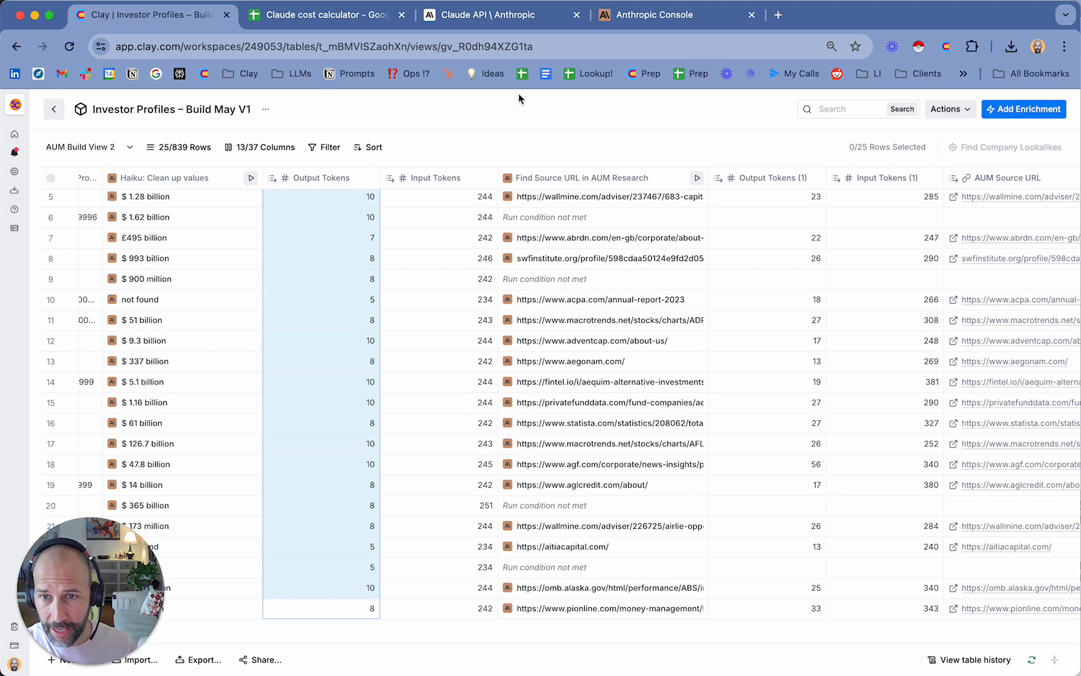
scroll(596, 329, "left", 10)
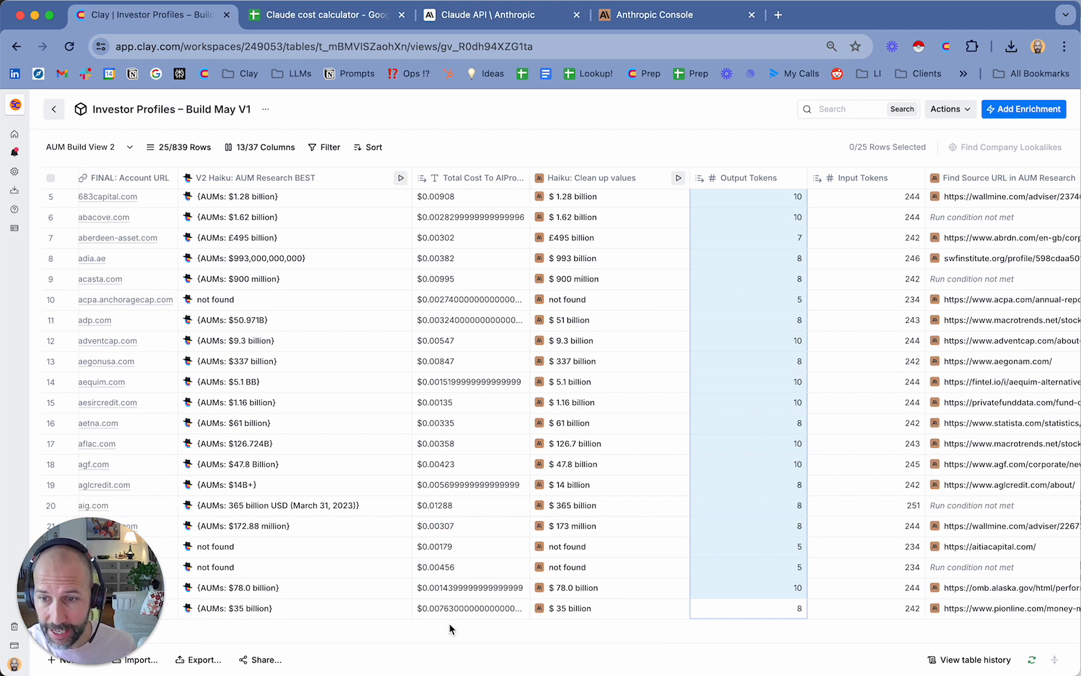
left_click(466, 260)
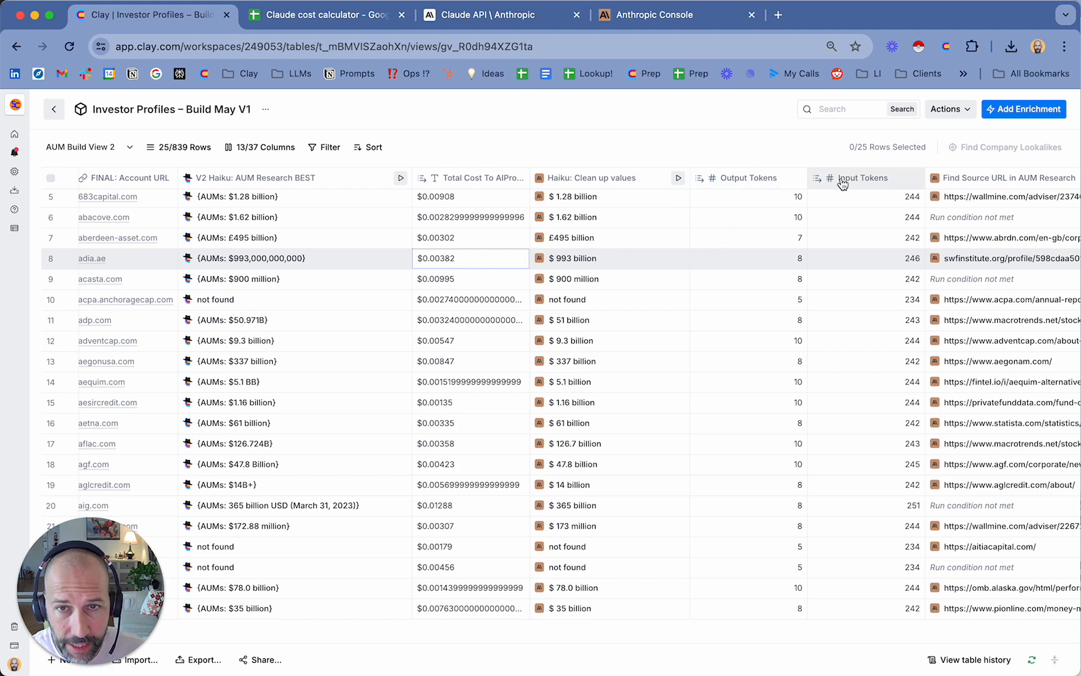
In the cost calculator, sum the output token values in D12:D61 and enter the total, 711, as Haiku's Output Tokens in D2
left_click(316, 17)
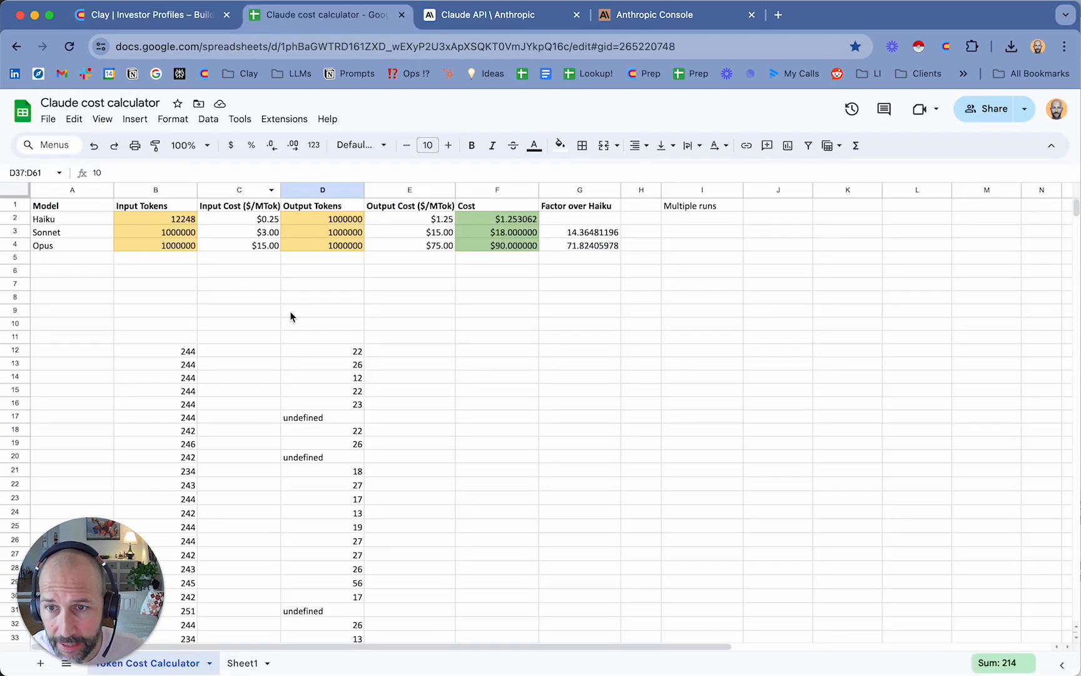
left_click(326, 354)
scroll(325, 356, "down", 5)
scroll(326, 357, "down", 5)
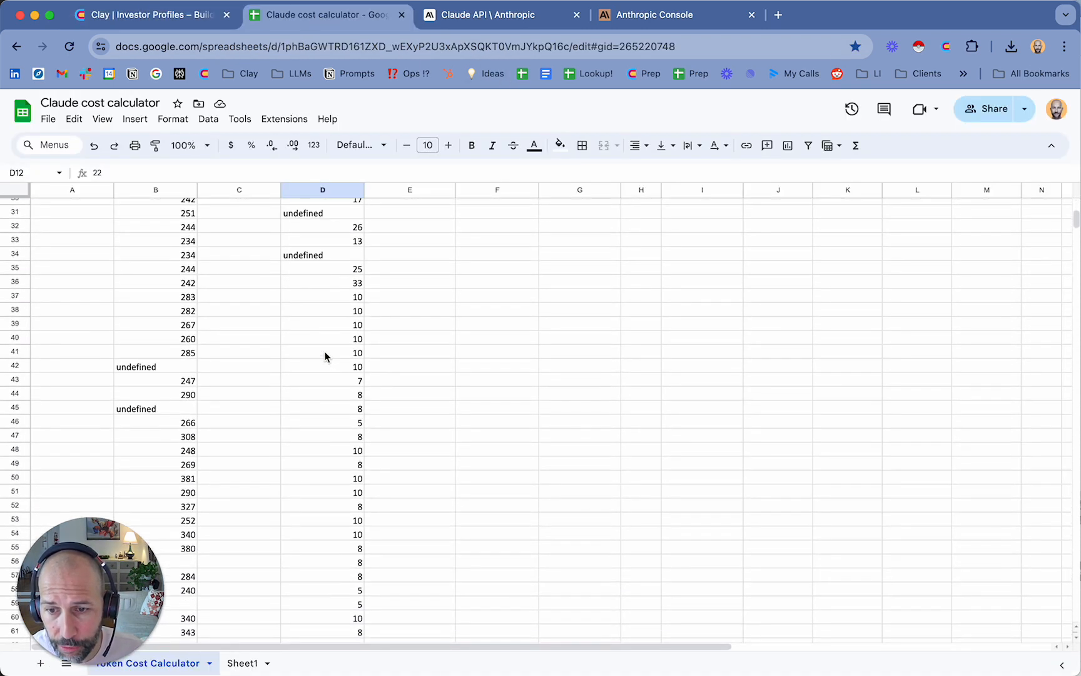
left_click(333, 550, "shift")
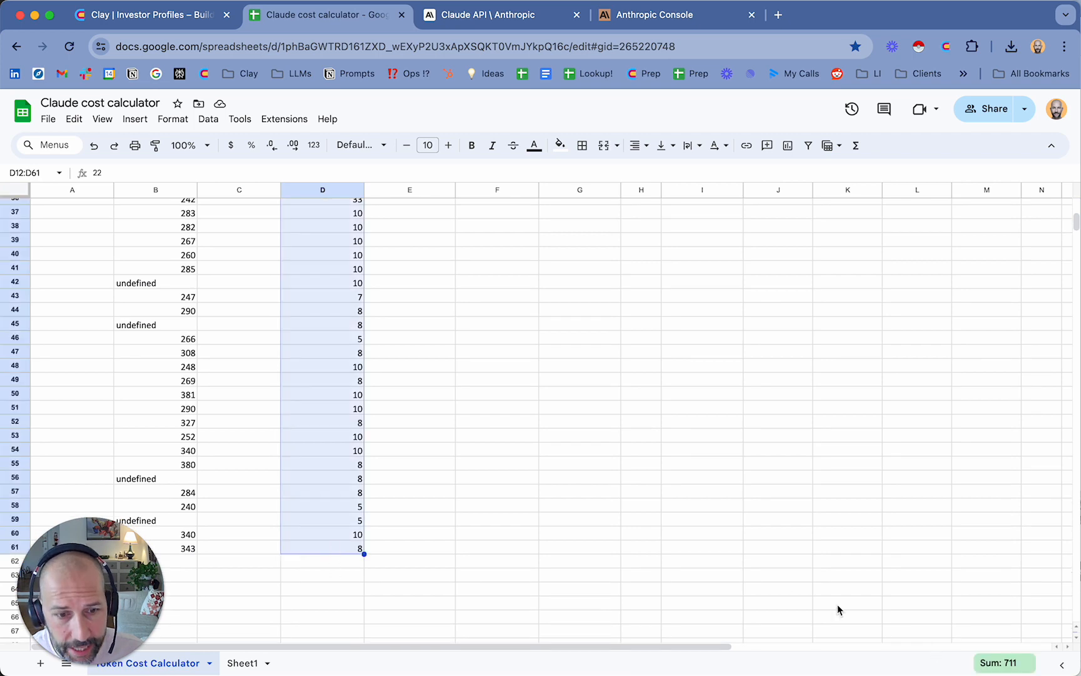
scroll(689, 579, "up", 10)
left_click(319, 221)
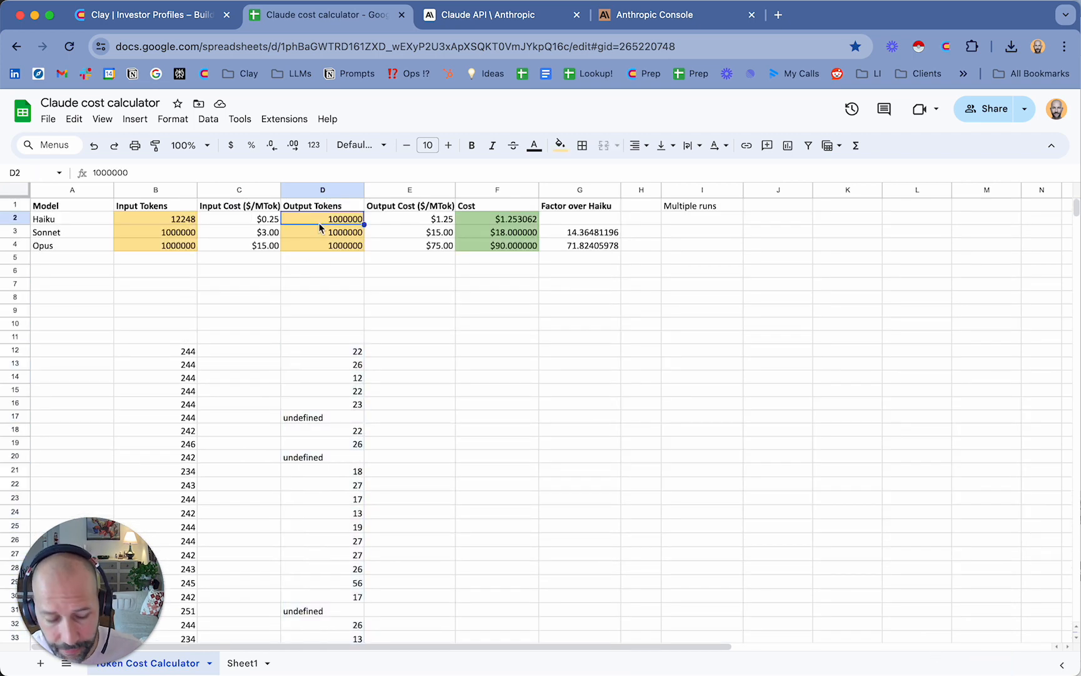
type("711")
key("Tab")
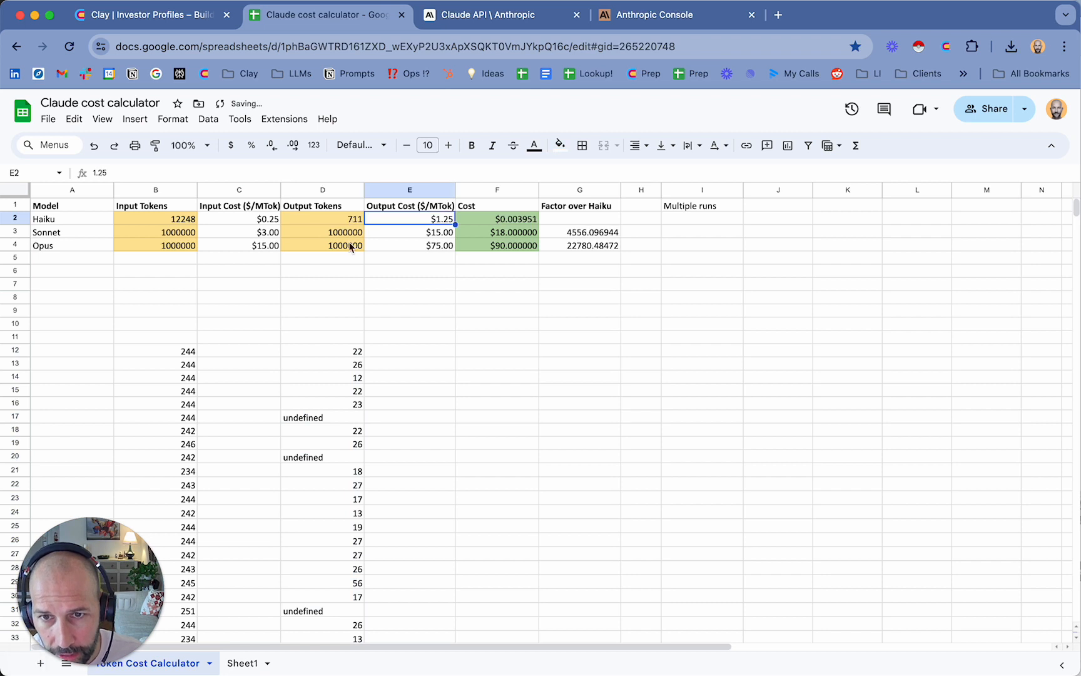
Examine the calculated Haiku cost and its formula in cell F2
left_click(497, 220)
left_click(532, 303)
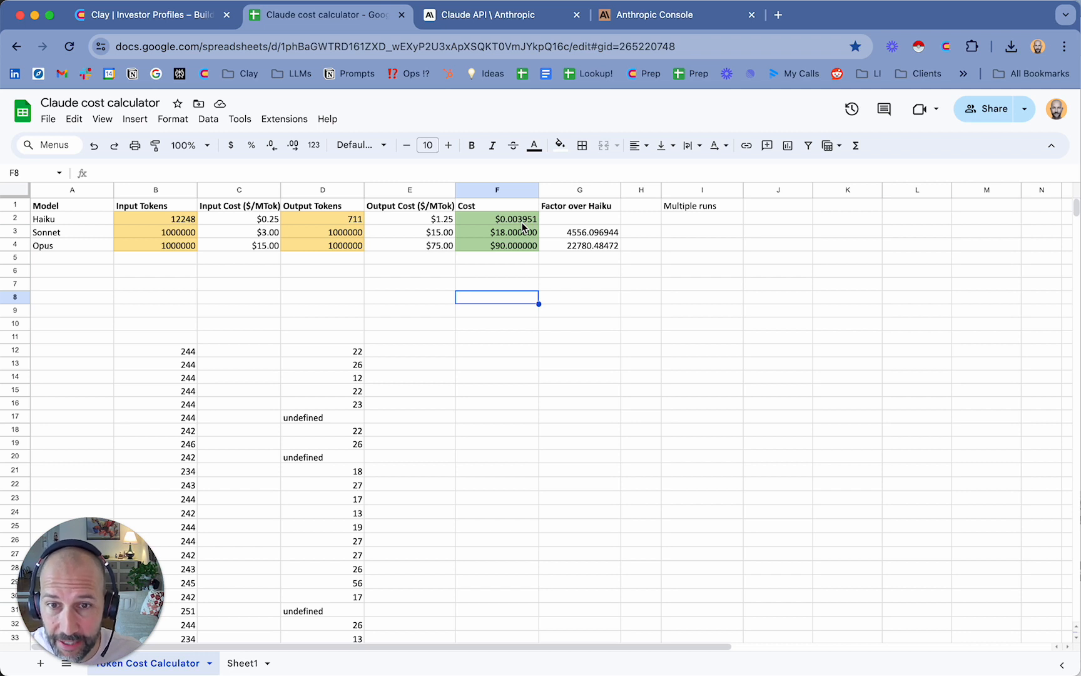
left_click(523, 223)
left_click(571, 325)
left_click(528, 222)
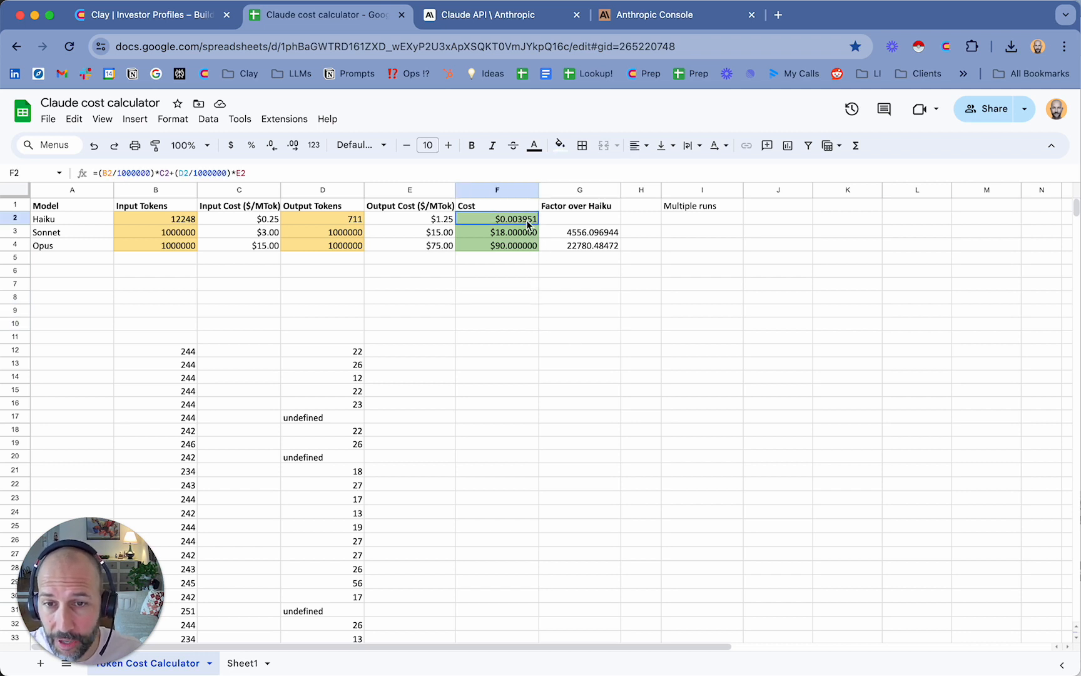
Examine the Factor over Haiku formulas that compare the Sonnet and Opus costs with Haiku's
left_click(563, 319)
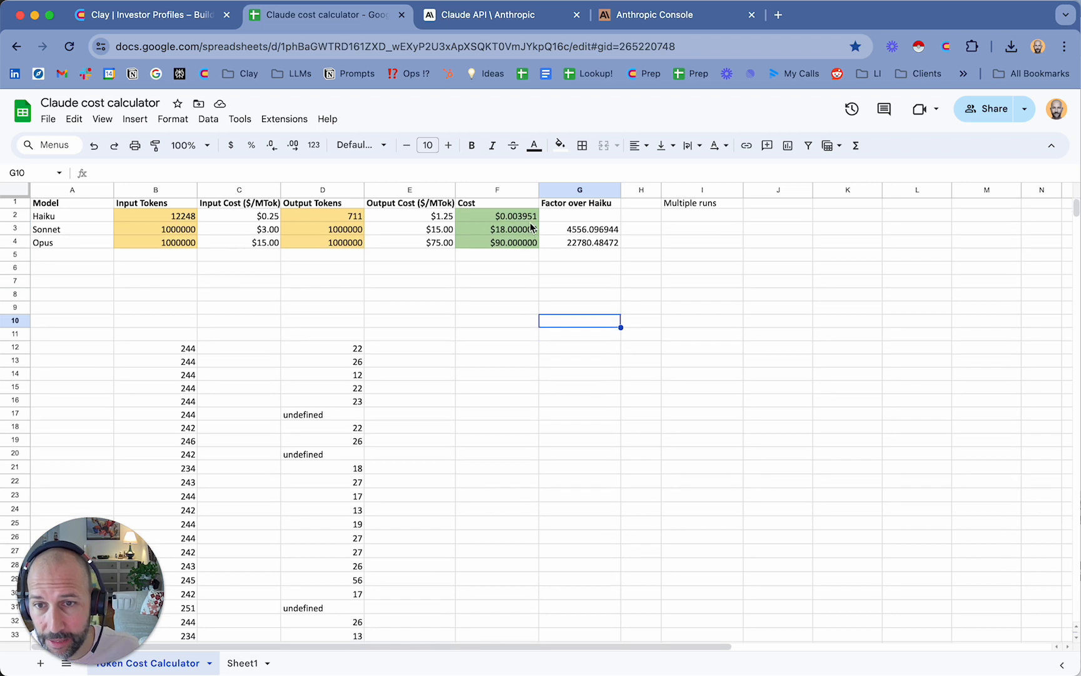
left_click(99, 221)
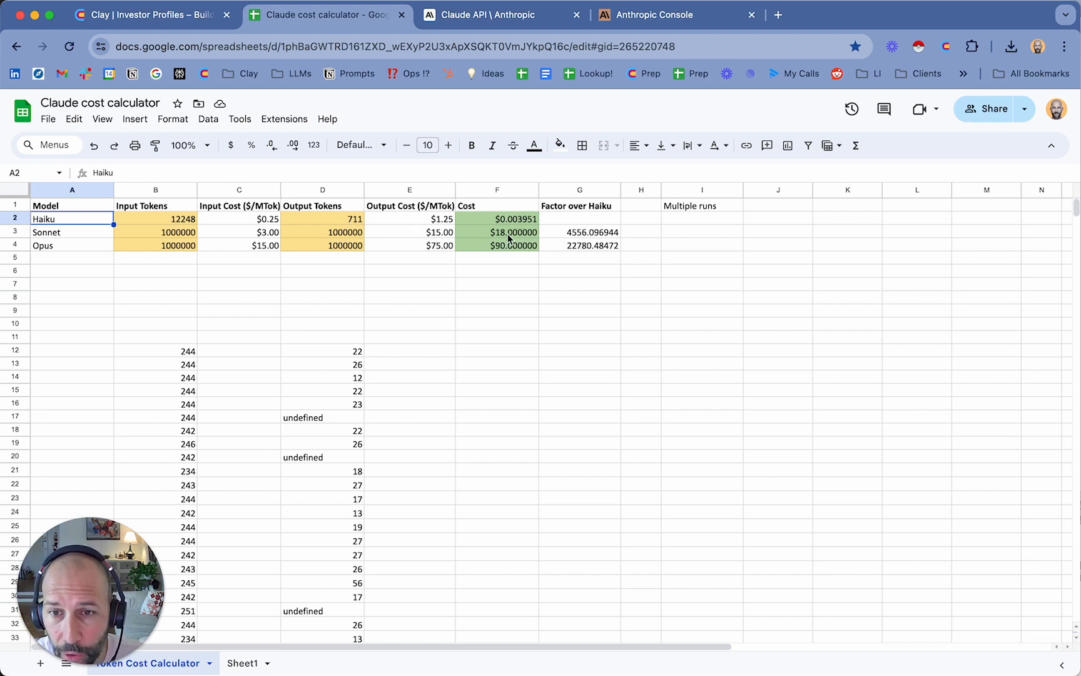
left_click(591, 236)
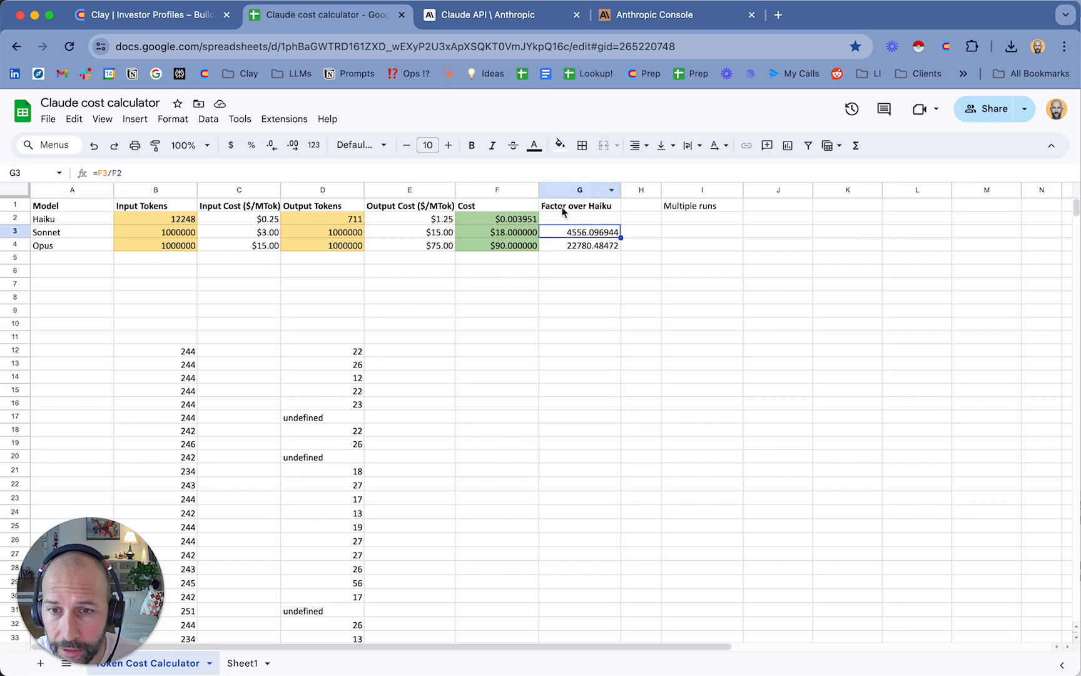
left_click(588, 248)
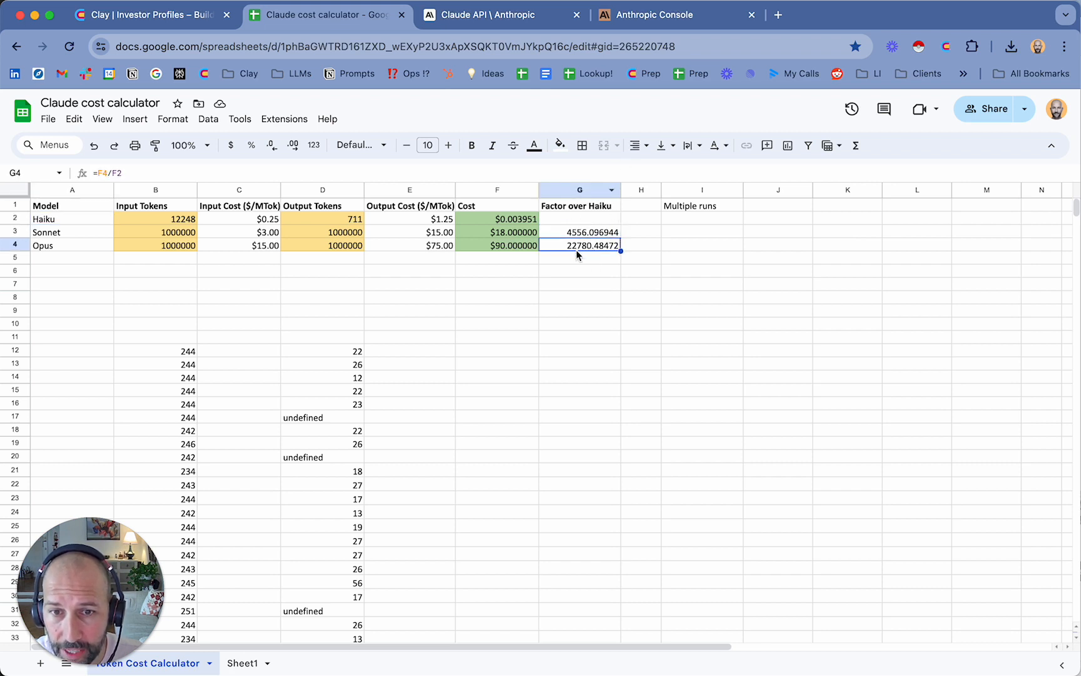
left_click(609, 287)
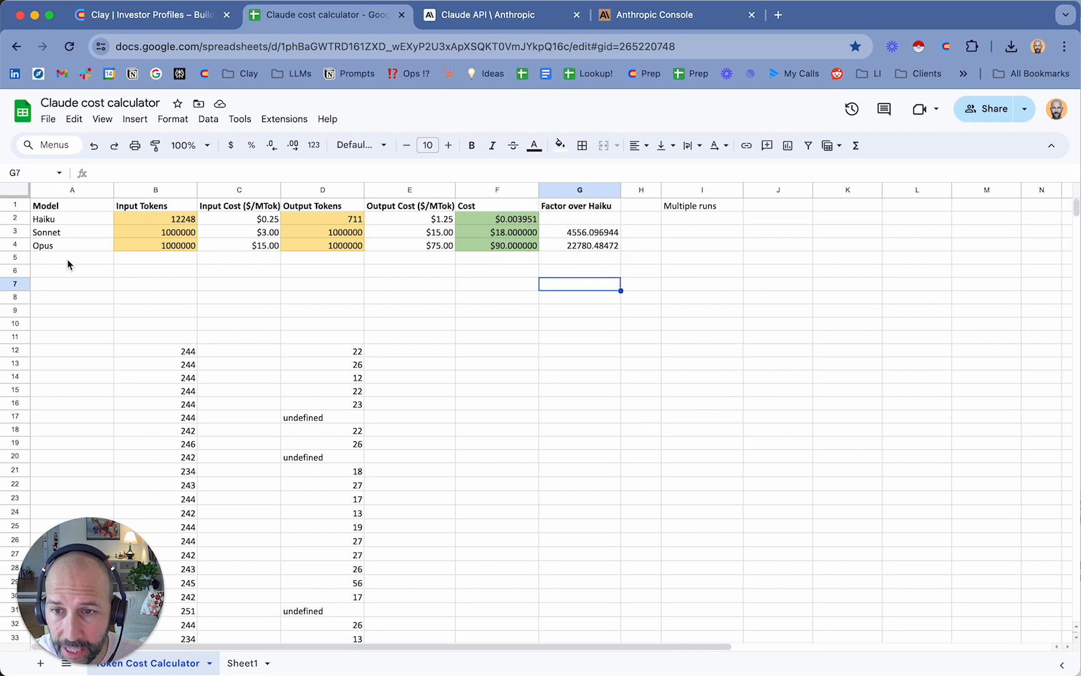
left_click(97, 233)
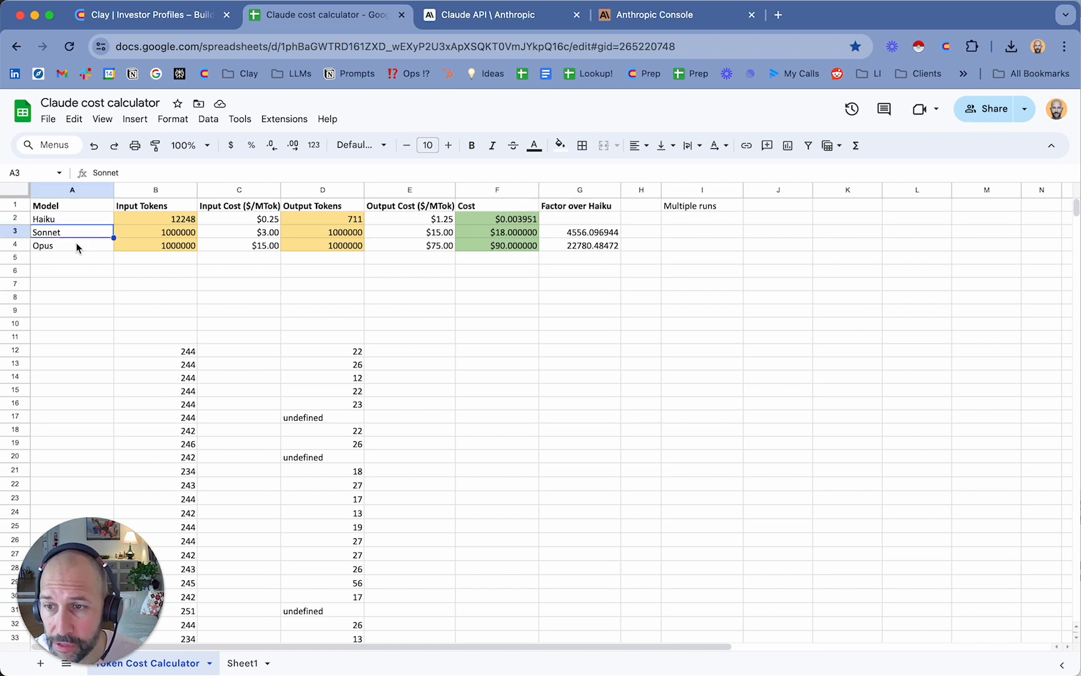
left_click(76, 246)
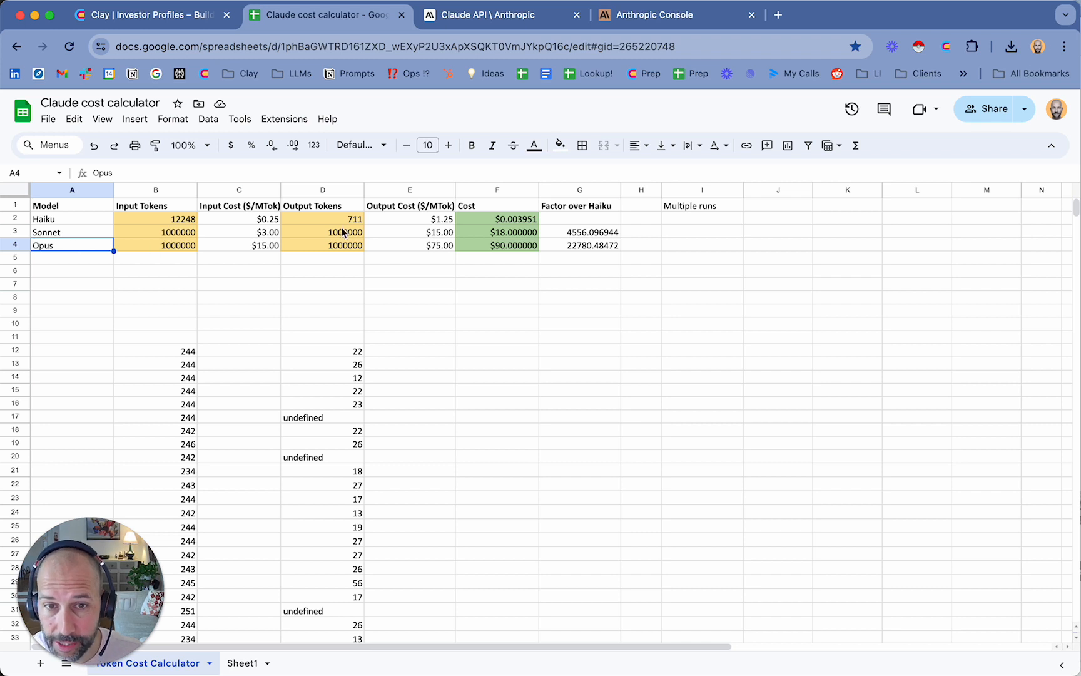
left_click(756, 338)
Calculate Haiku's Multiple runs cost in cell I2 with the formula =F2*4*10
left_click(679, 219)
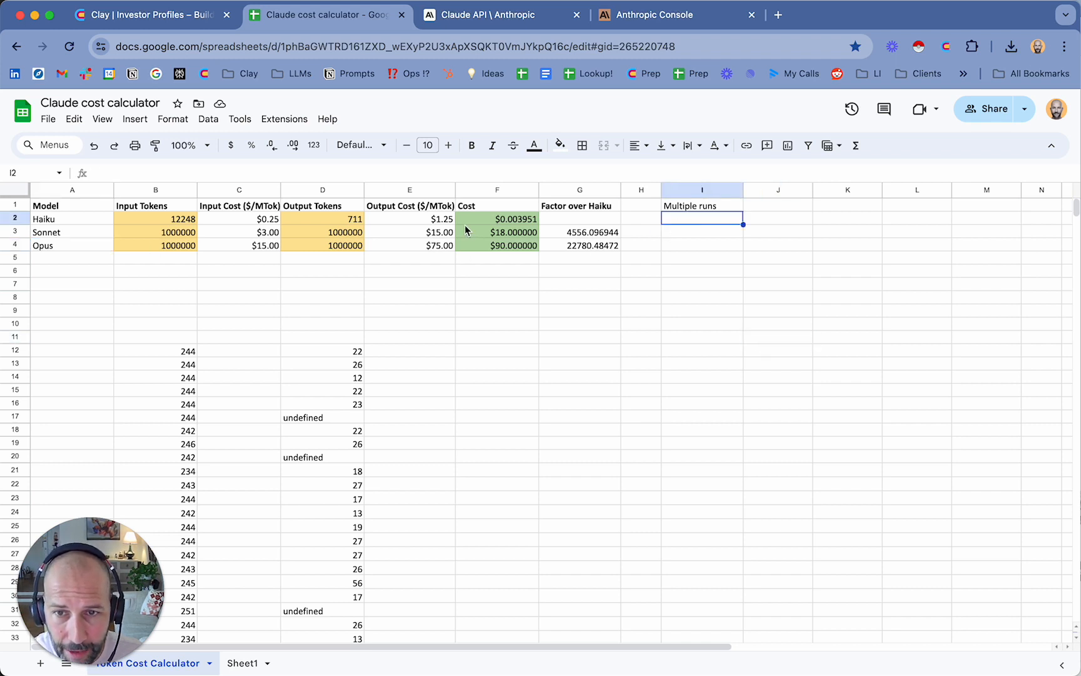
scroll(582, 228, "right", 1)
left_click(491, 222)
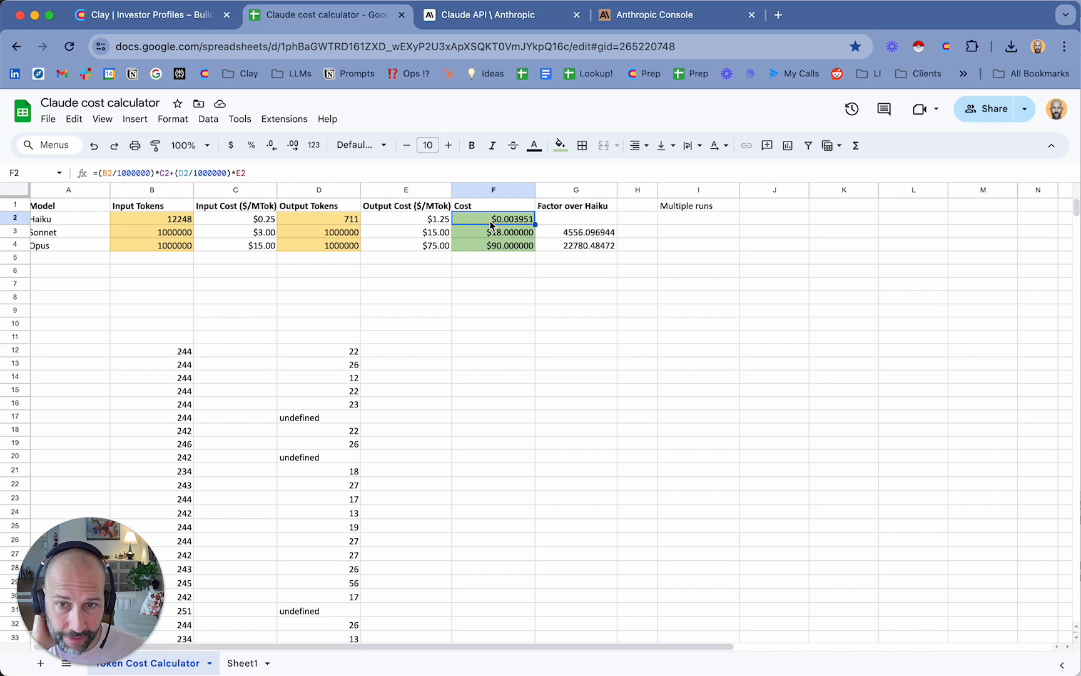
left_click(698, 219)
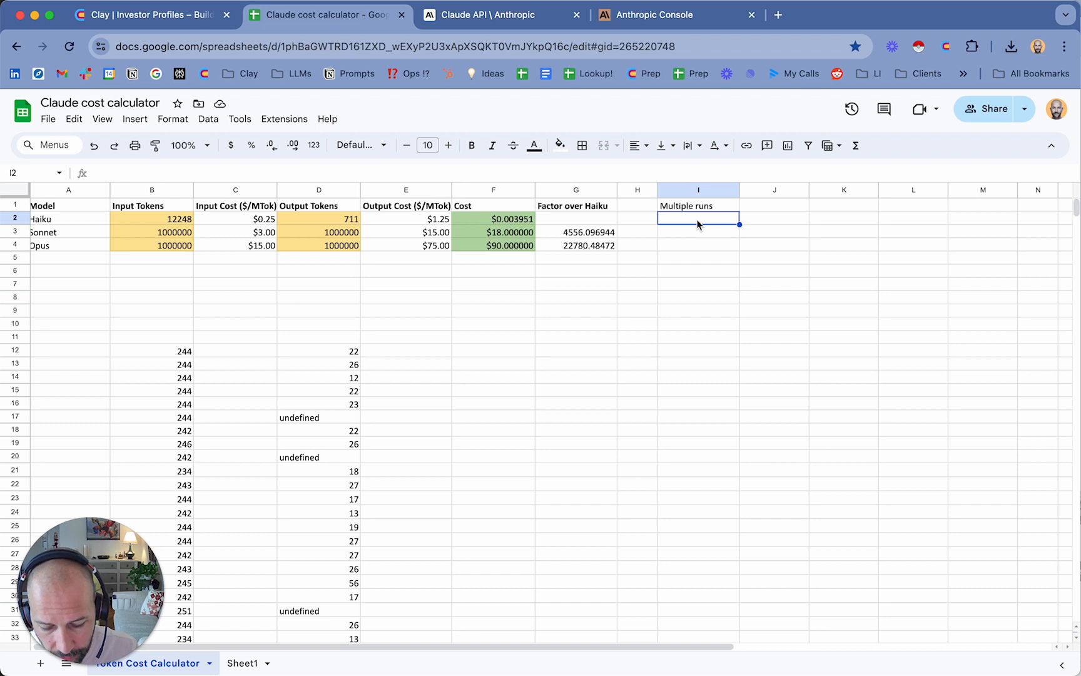
type("=")
left_click(505, 222)
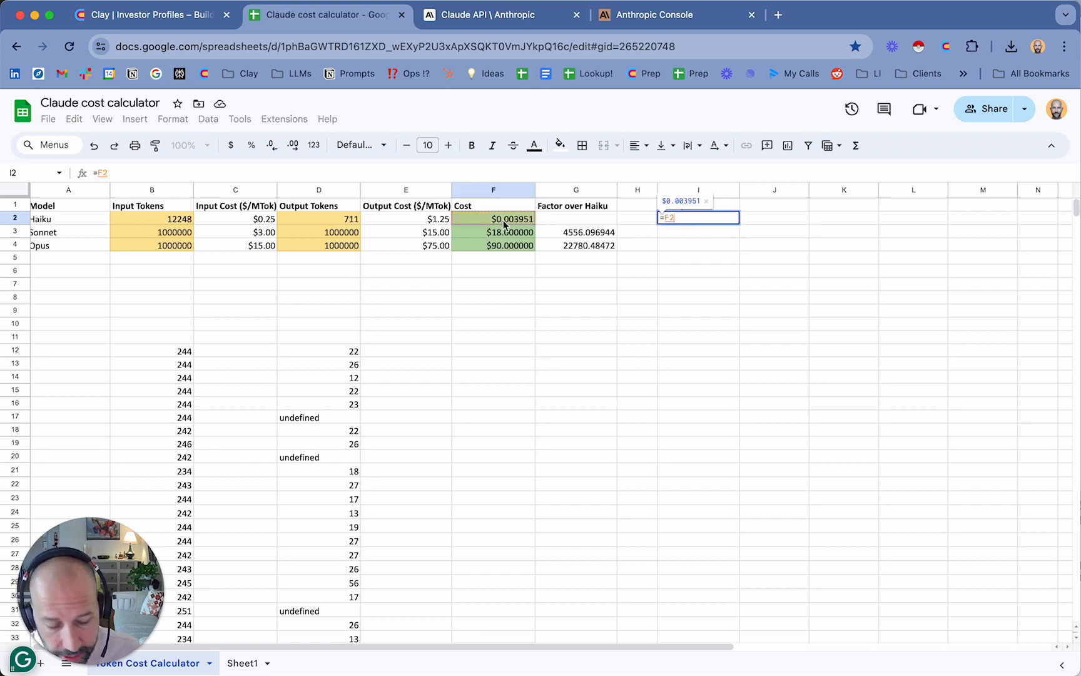
type("*4")
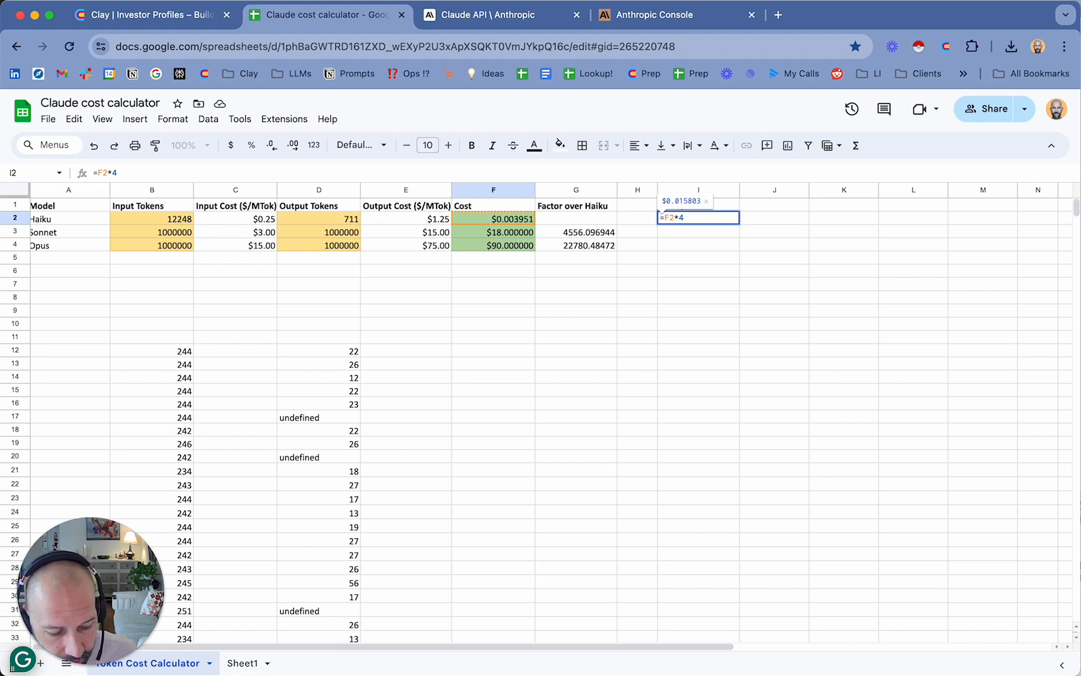
type("*10")
key("Return")
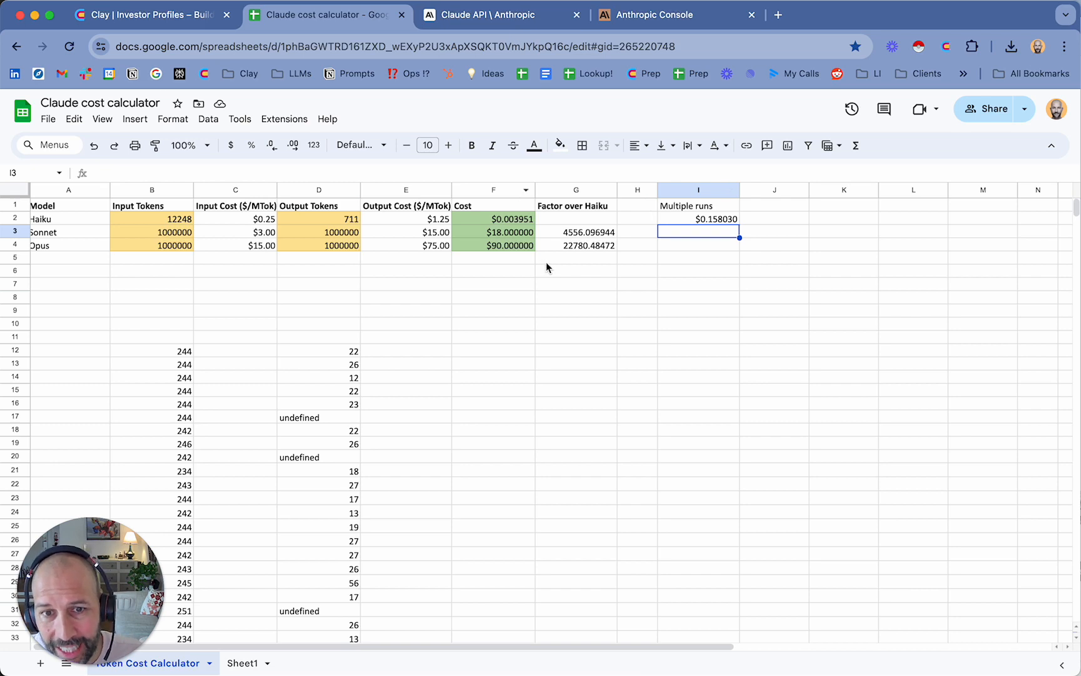
Switch to Clay and copy all the Total Cost values beside the V2 Haiku: AUM Research BEST column
left_click(151, 15)
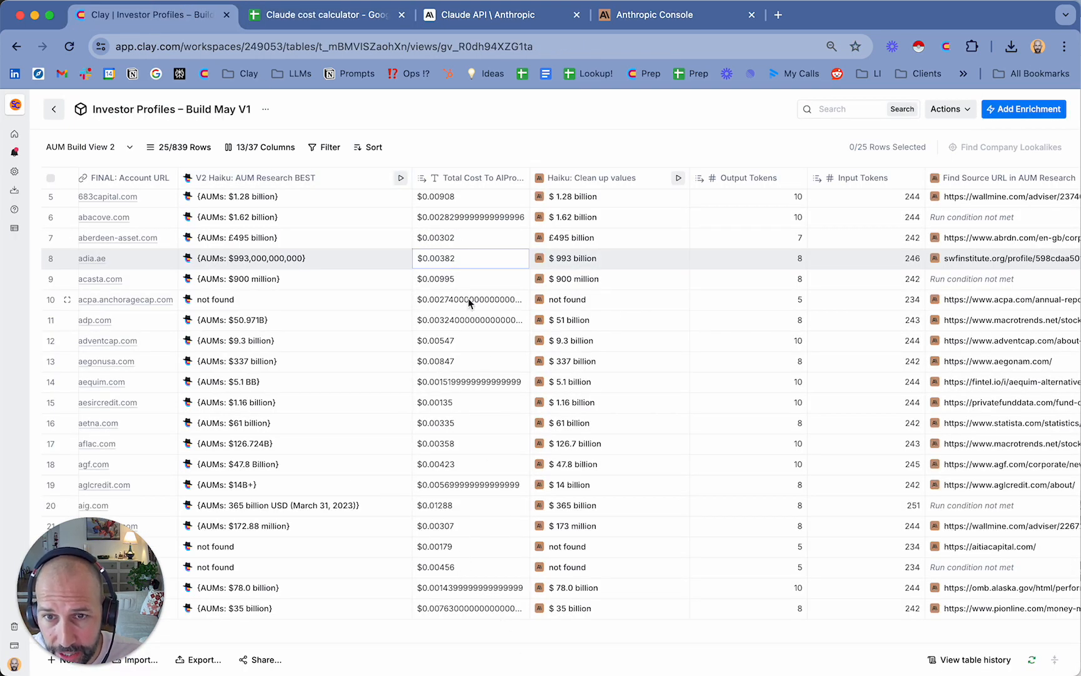
scroll(482, 325, "up", 2)
left_click(460, 205)
scroll(455, 510, "down", 2)
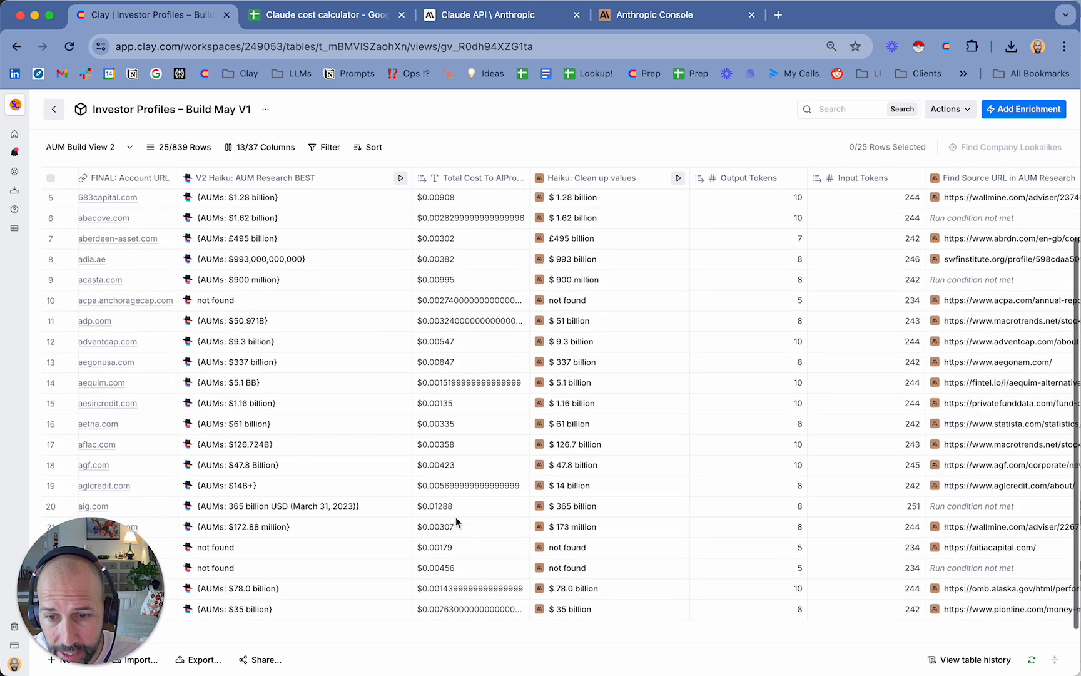
left_click(475, 609, "shift")
key("super+c")
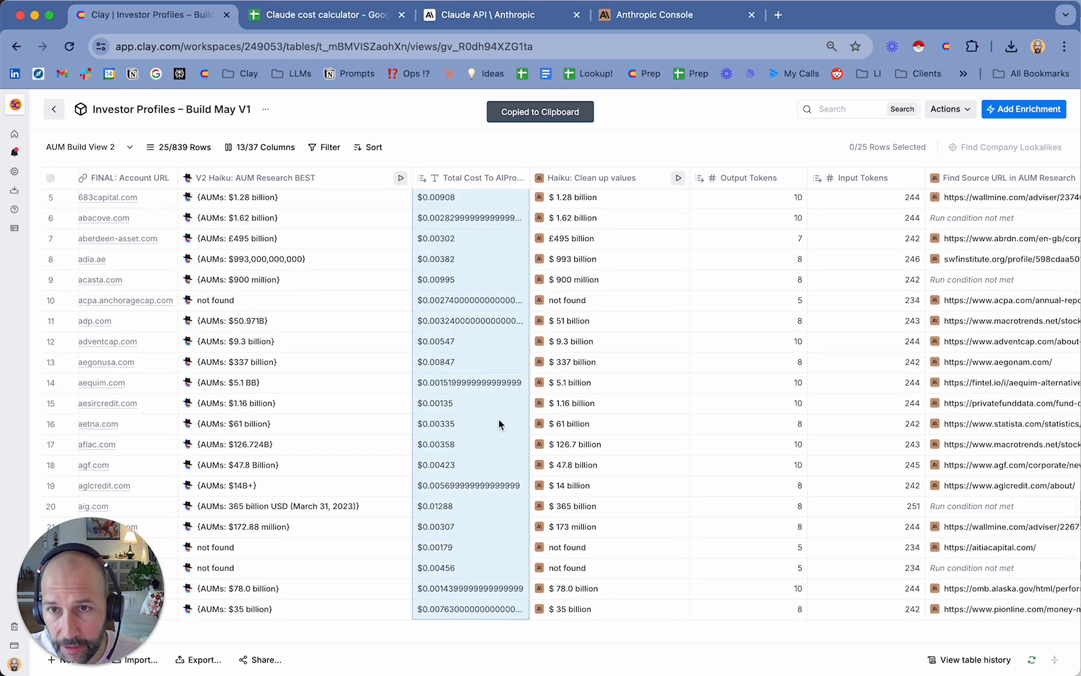
Switch to the cost calculator and paste the copied Clay costs into the Cost column, starting at cell F12
left_click(366, 14)
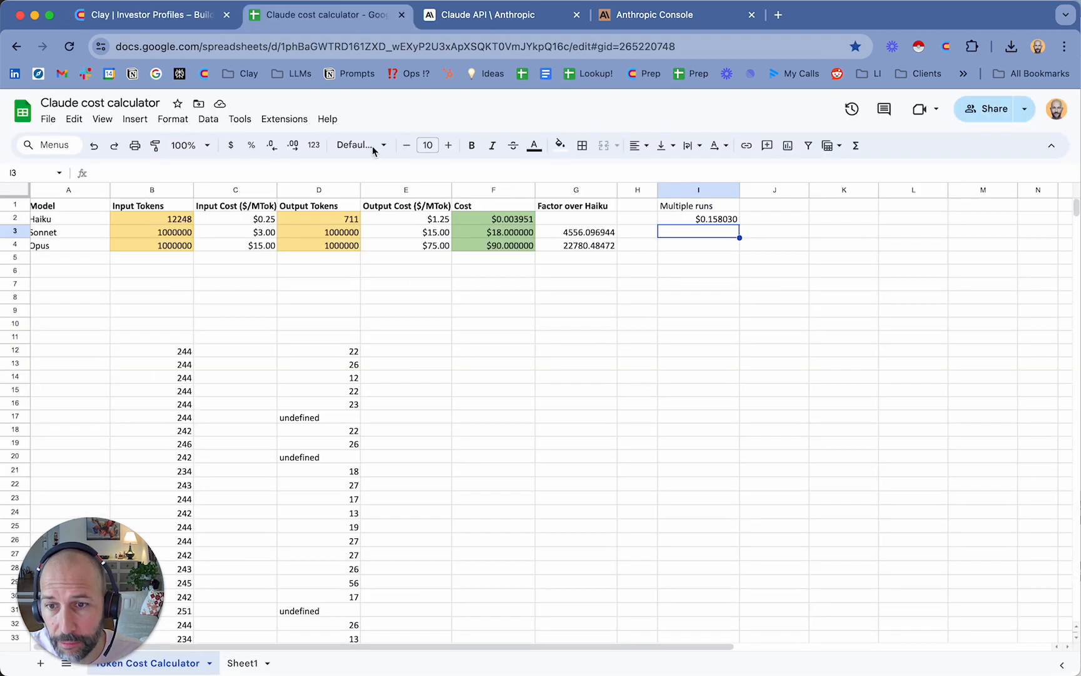
left_click(480, 356)
key("super+v")
scroll(466, 388, "down", 5)
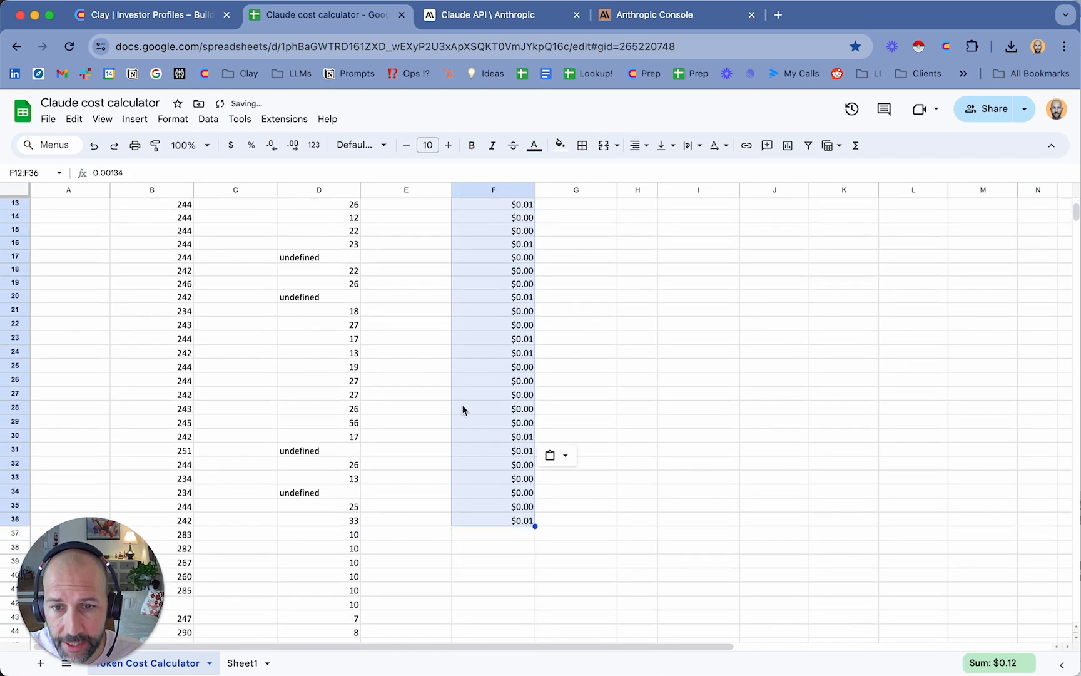
Show the costs in F12:F36 with three decimal places and compare their sum with Haiku's Multiple runs cost
left_click(506, 554)
left_click(522, 521)
scroll(523, 413, "up", 5)
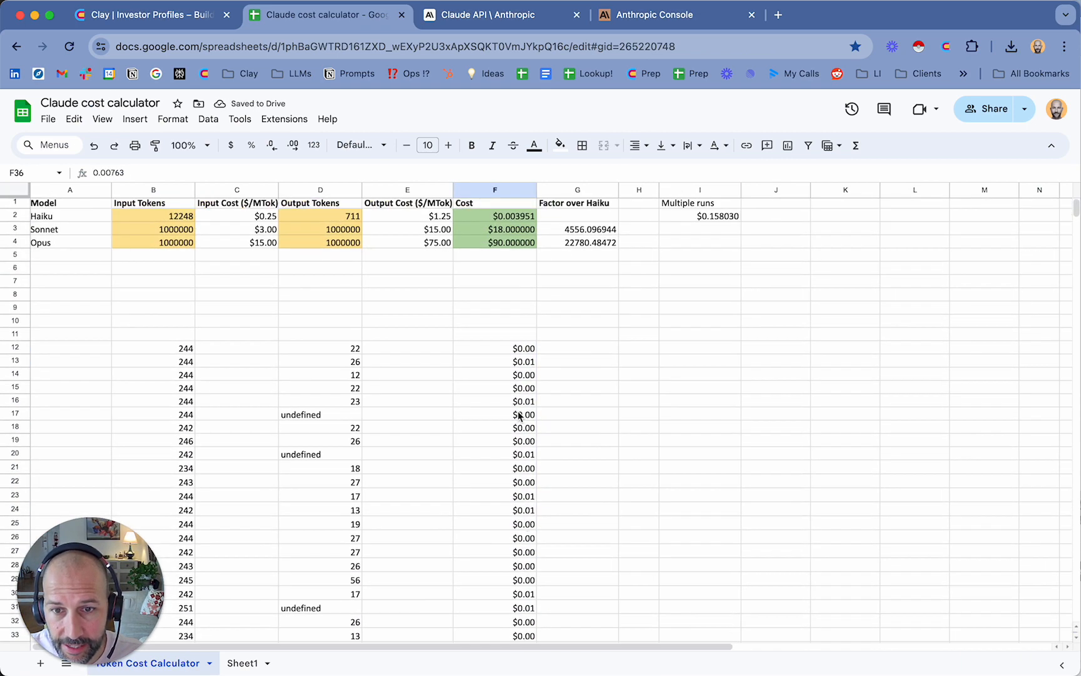
left_click(522, 352, "shift")
left_click(293, 145)
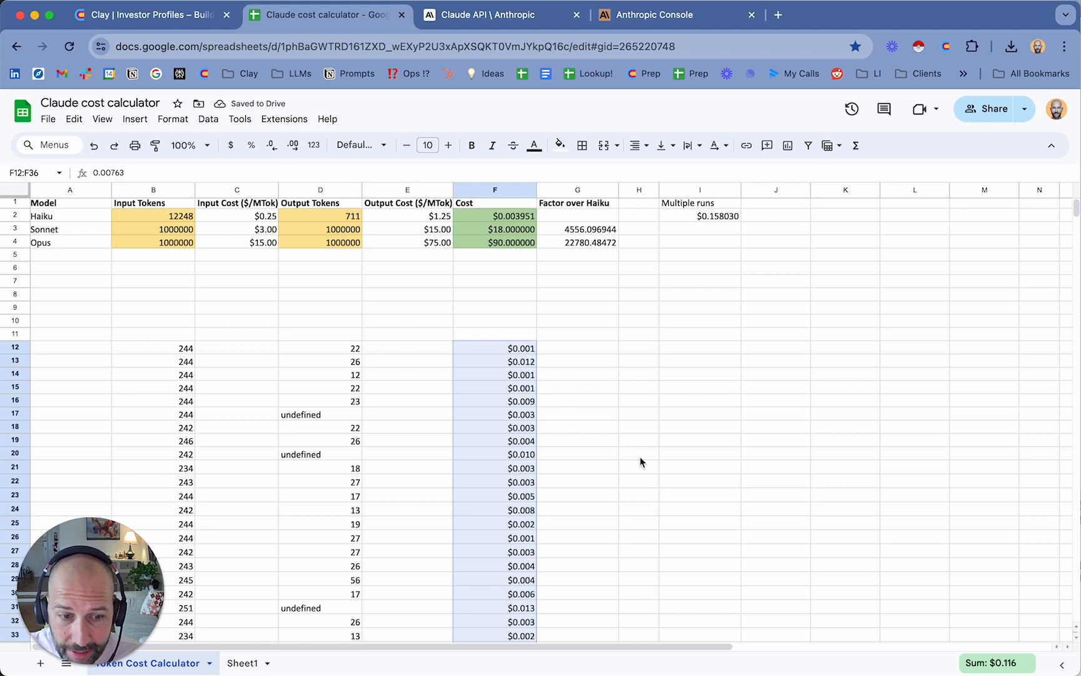
left_click(690, 217)
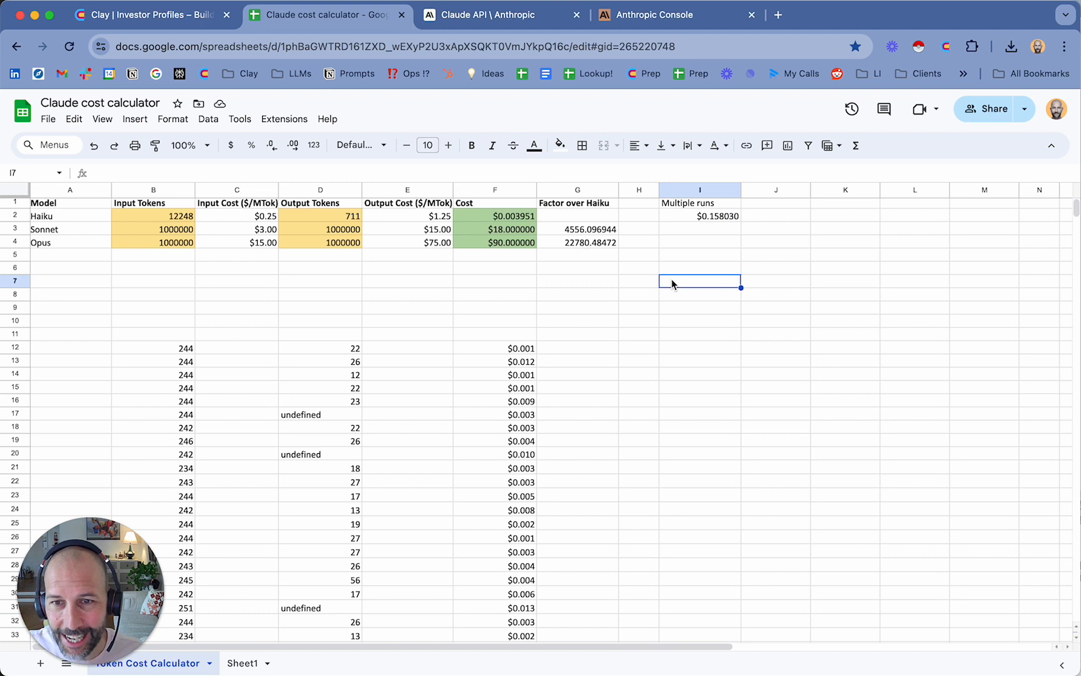
left_click(681, 320)
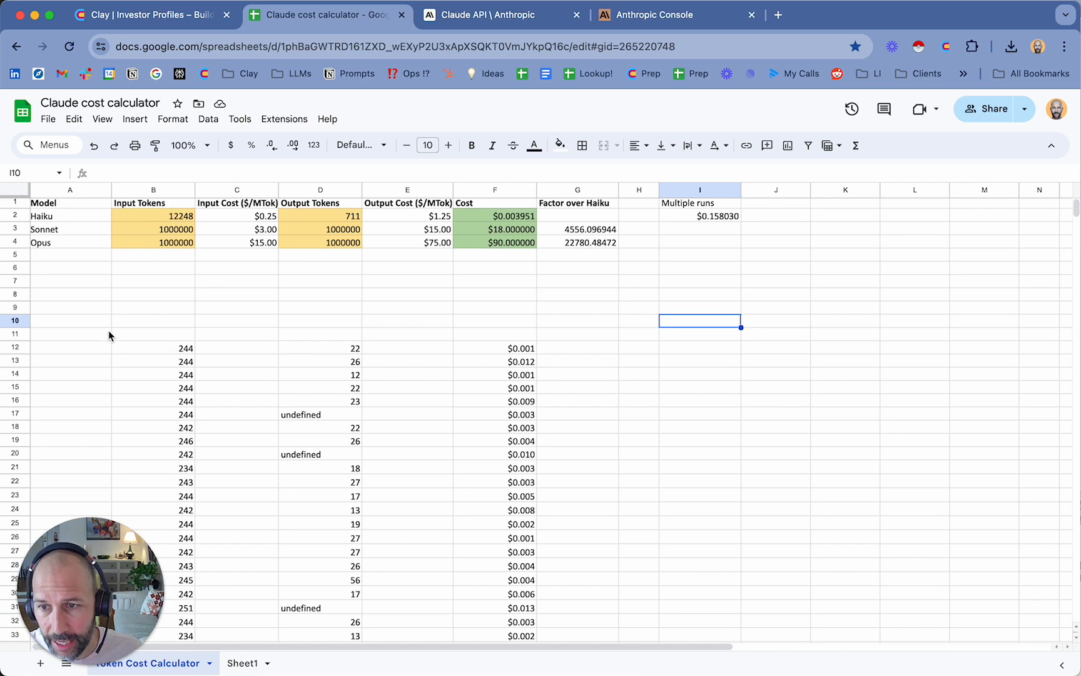
Delete the pasted token and cost data in A11:I68 below the calculator table
left_click_drag(108, 330, 714, 572)
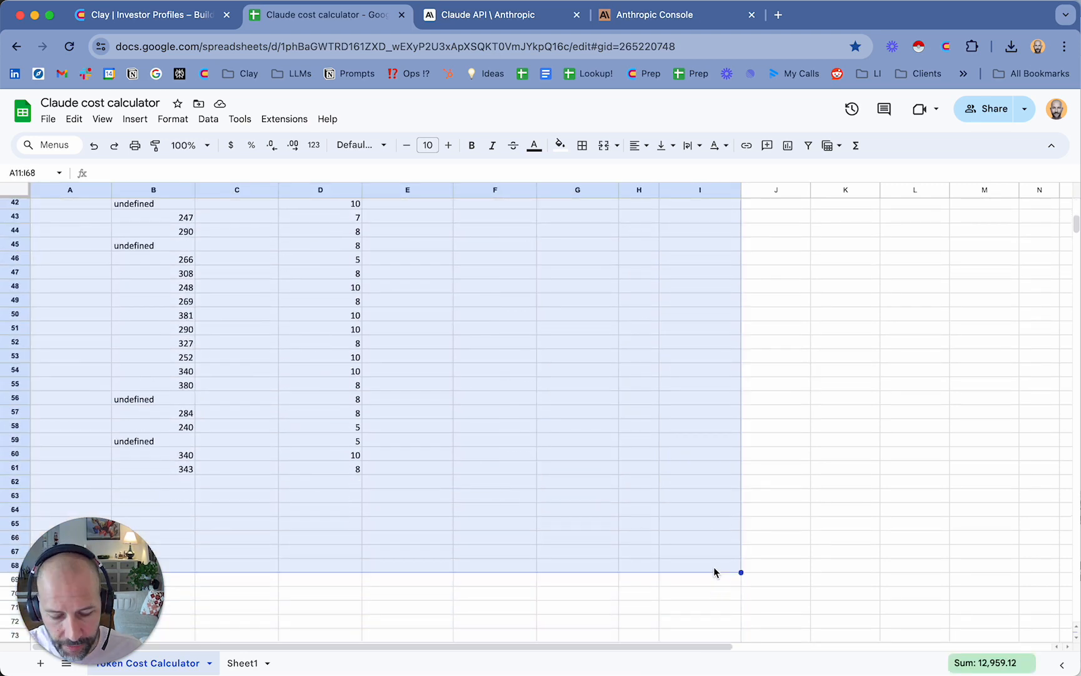
key("Delete")
scroll(577, 375, "up", 10)
left_click(903, 353)
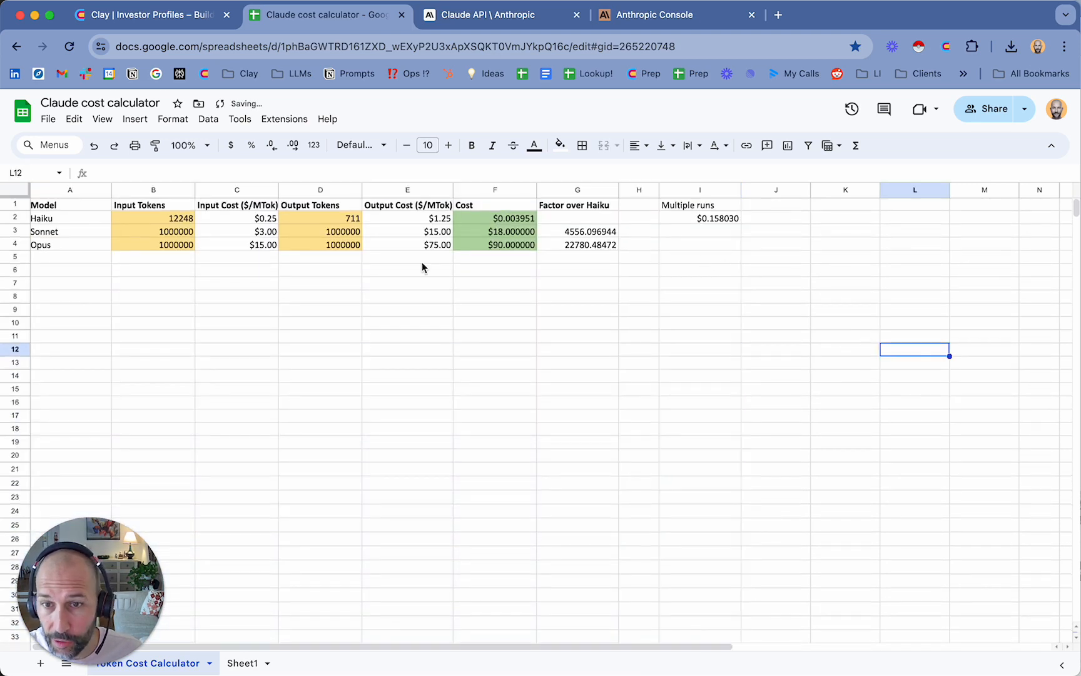
Set Haiku's Input Tokens in B2 and Output Tokens in D2 to 1000000 each
left_click(181, 219)
type("10")
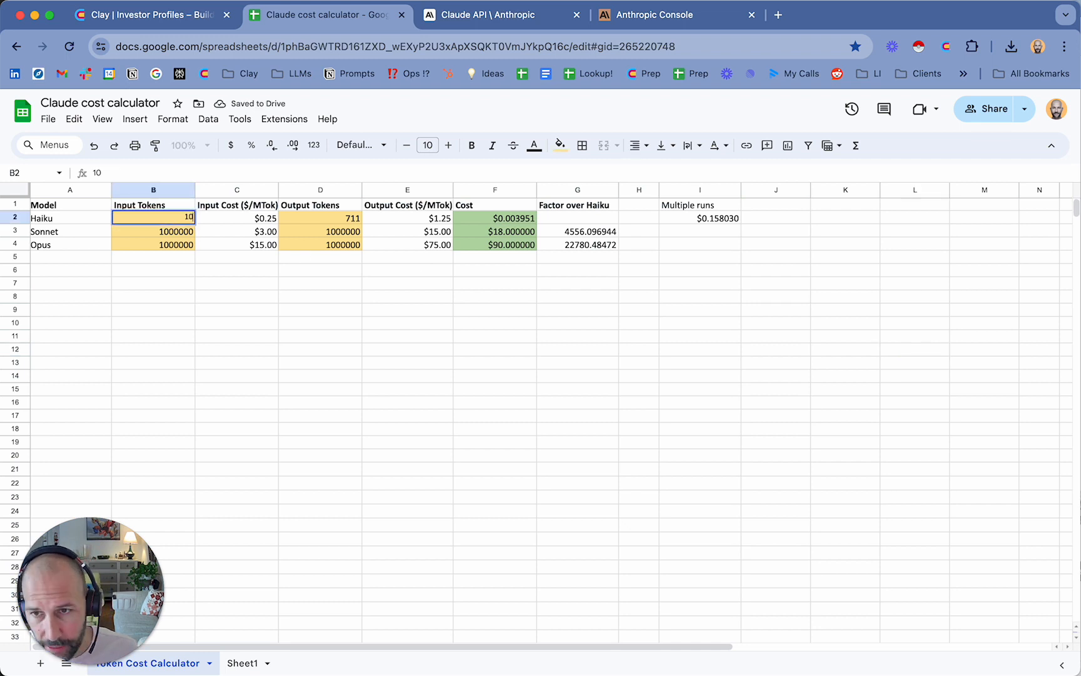
type("00000")
key("Tab")
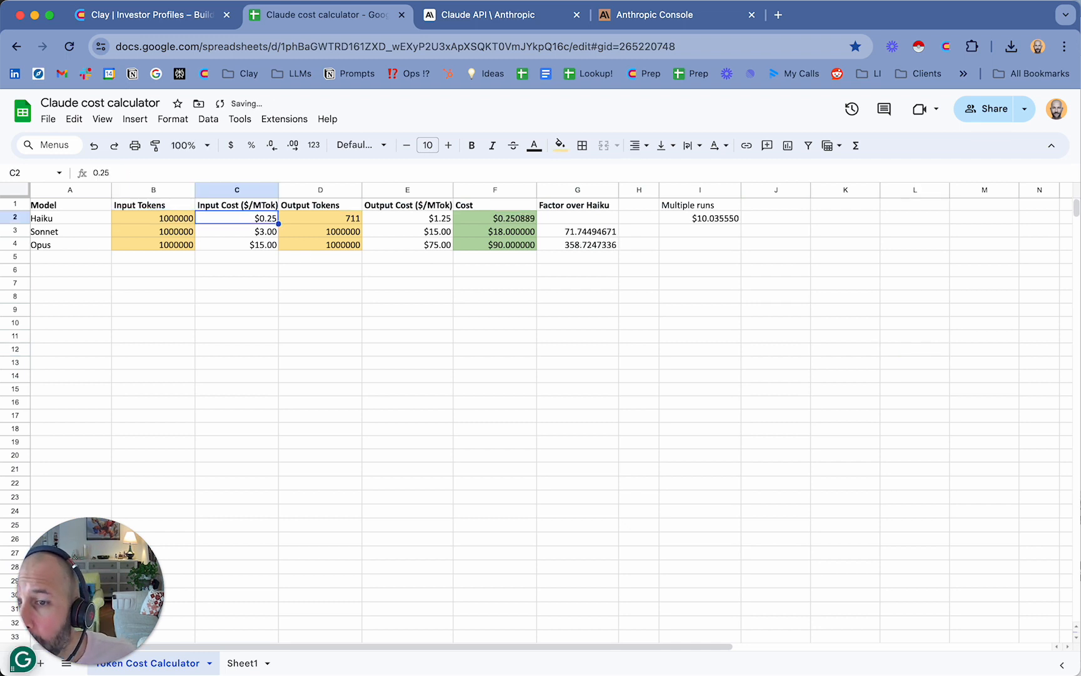
key("Tab")
type("100000")
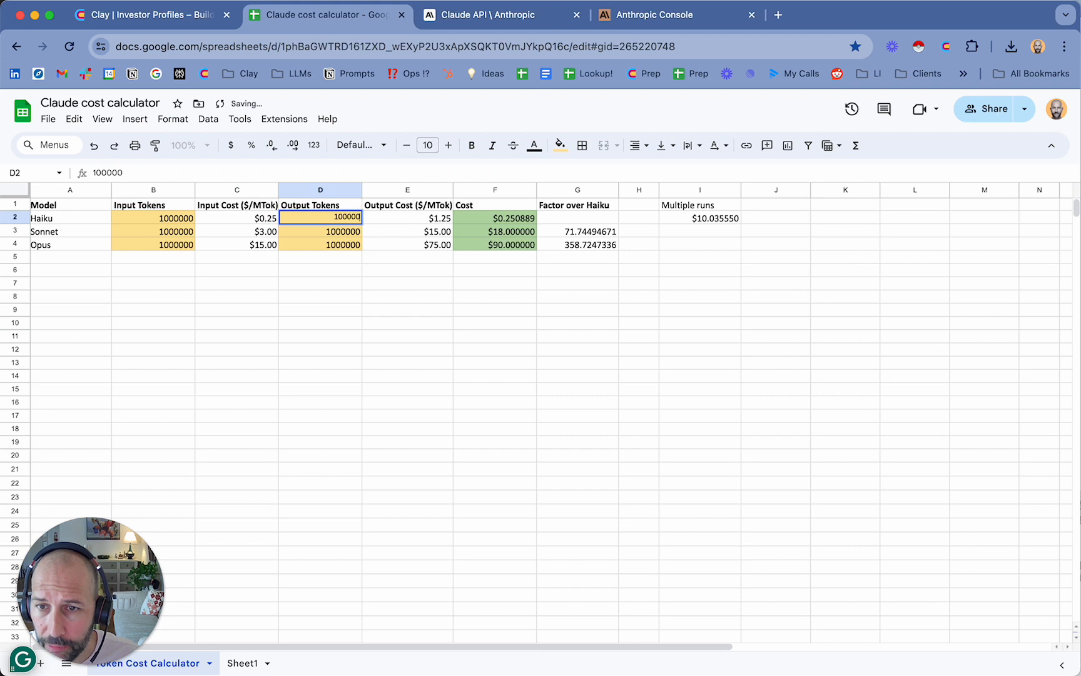
type("0")
key("Tab")
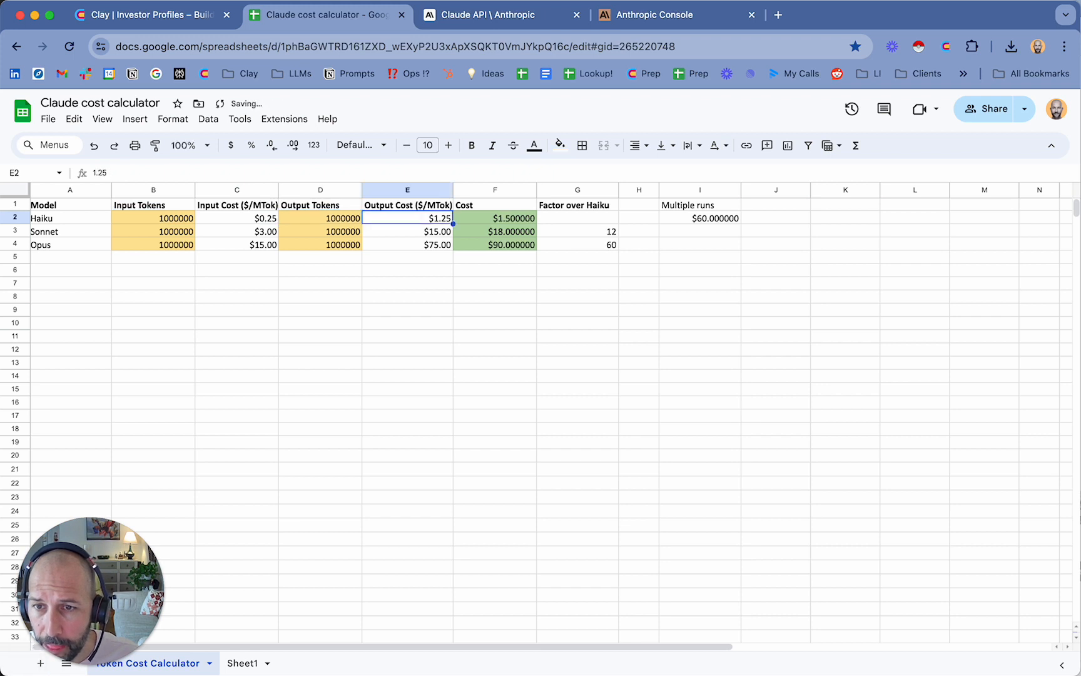
left_click(373, 322)
Check the model prices on Anthropic's Claude API page against Haiku's token, rate and cost cells in the cost calculator
left_click(488, 20)
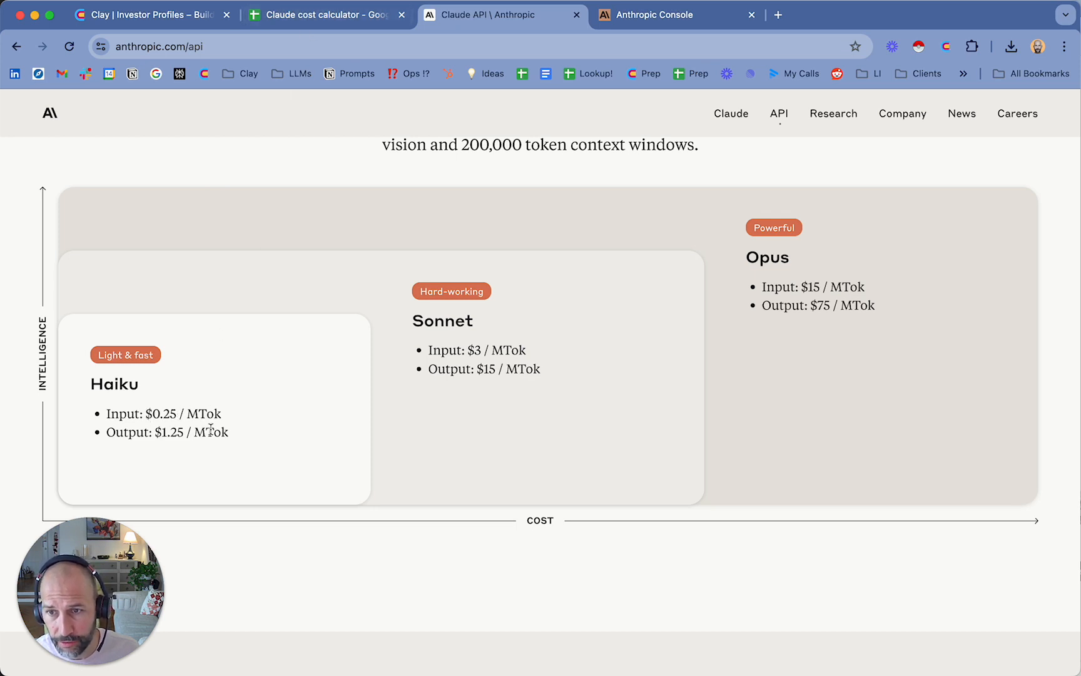
left_click(364, 20)
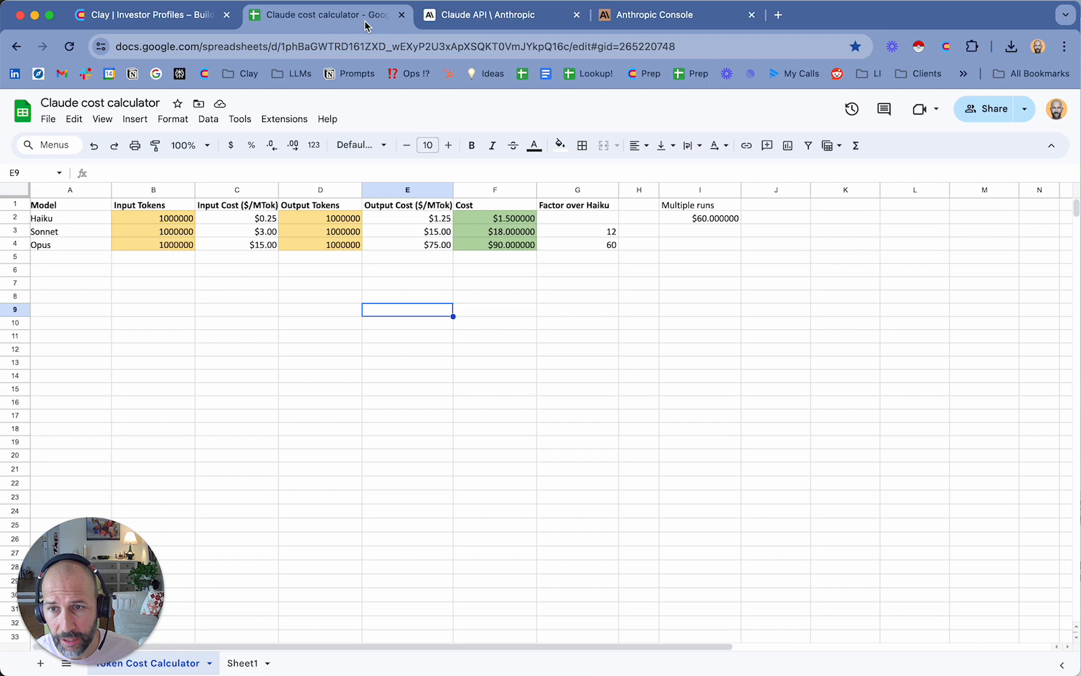
left_click(243, 218)
left_click(162, 220)
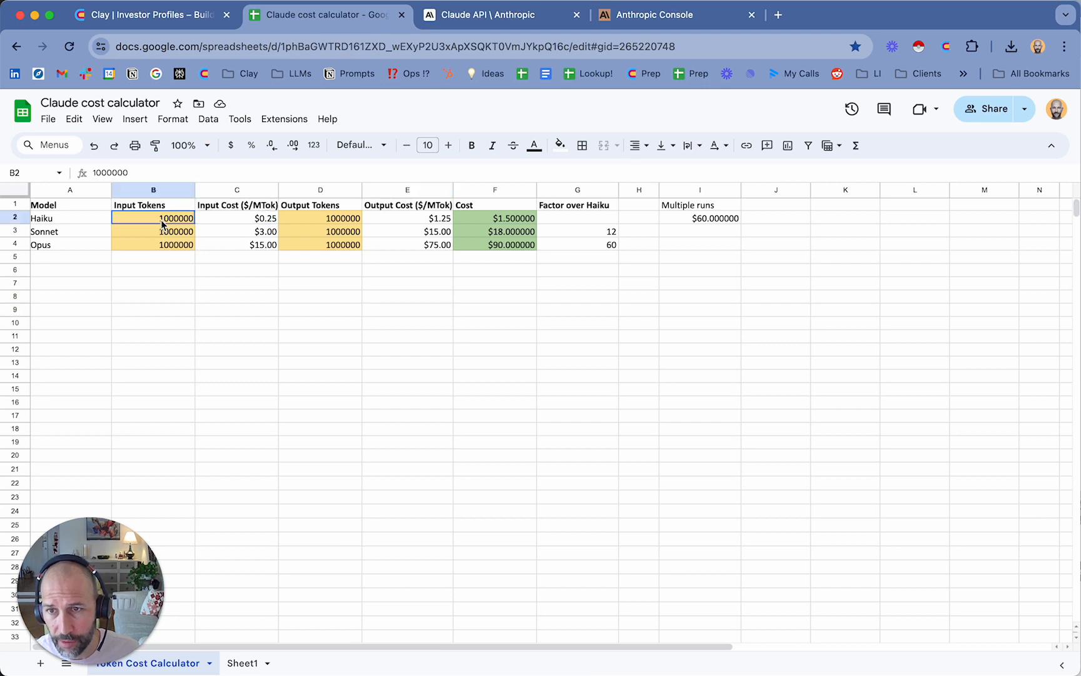
left_click(310, 217)
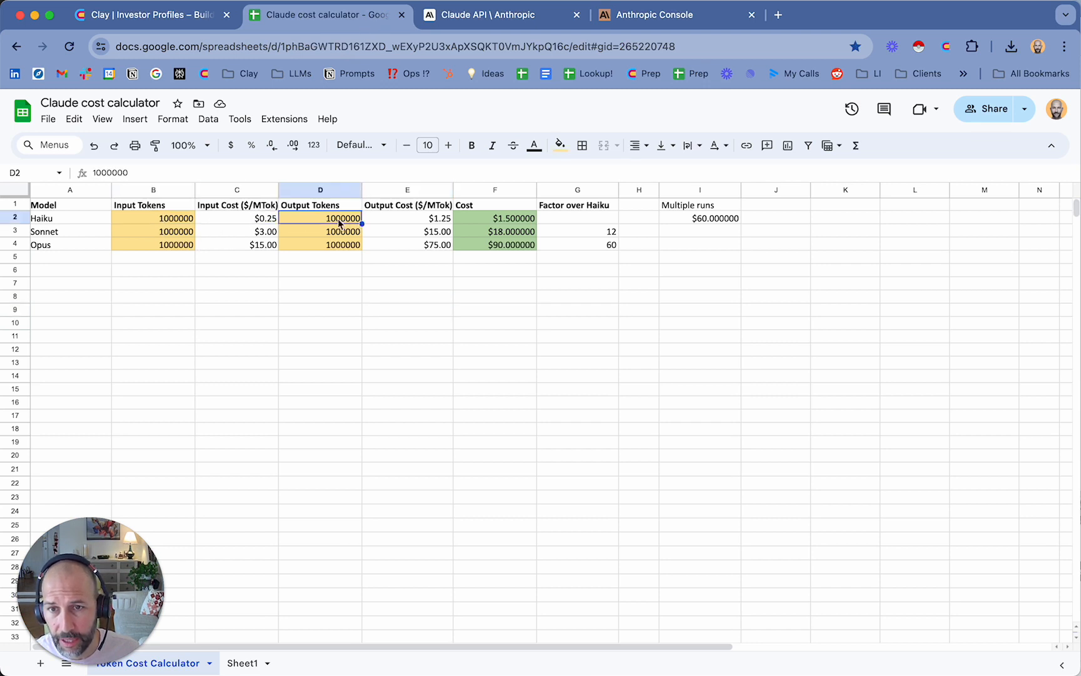
left_click(501, 226)
left_click(484, 286)
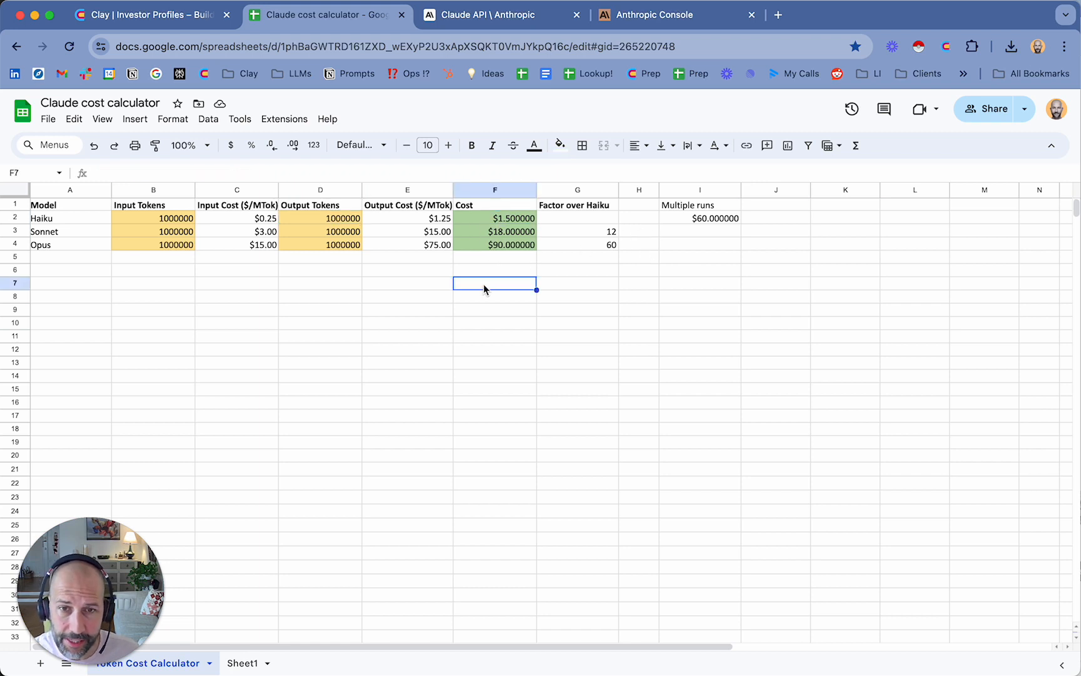